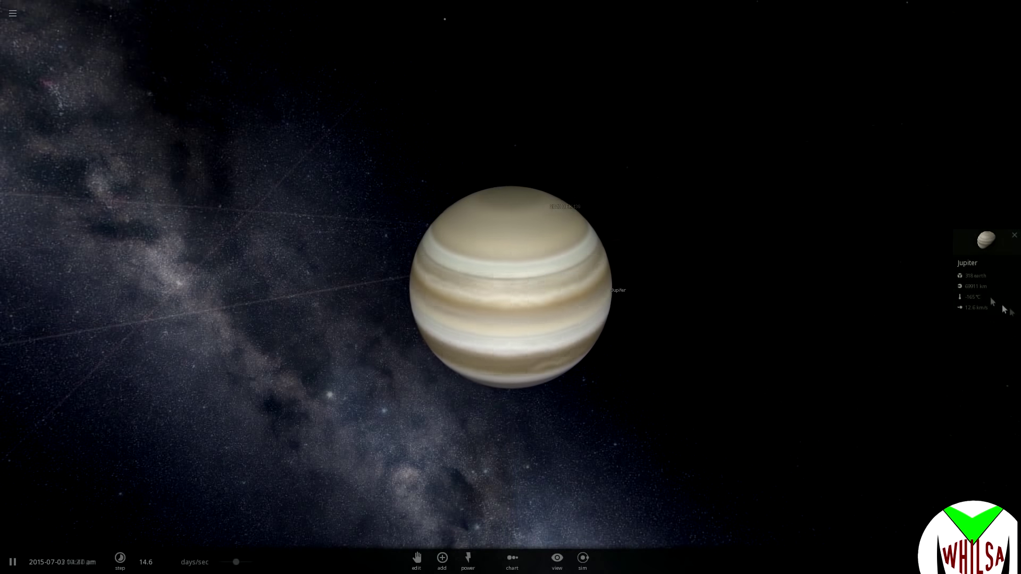
- Open Jupiter's properties, change its mass unit to sun, and set the mass to 1 sun
click(987, 292)
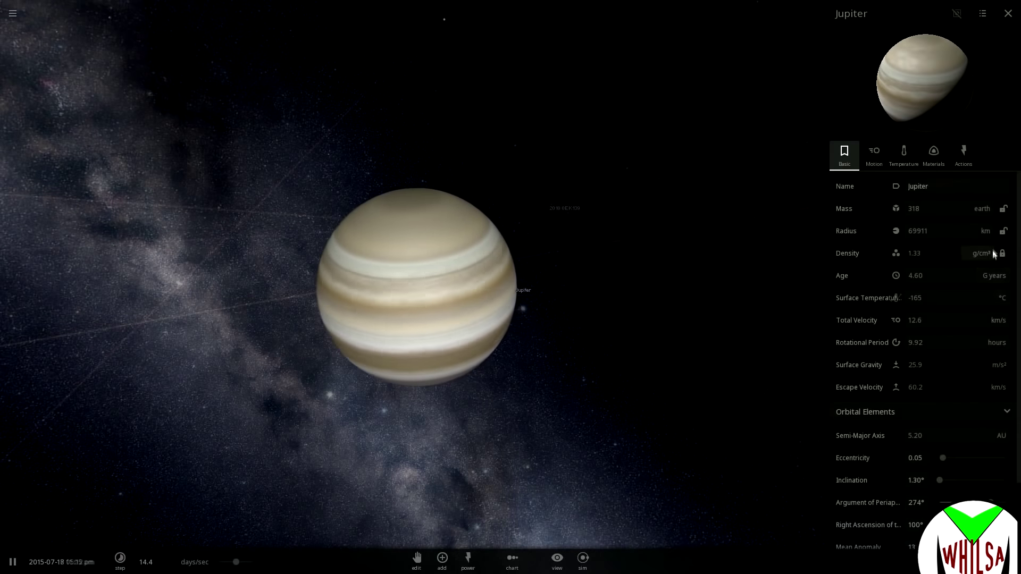
click(986, 212)
click(987, 171)
drag(945, 208, 859, 199)
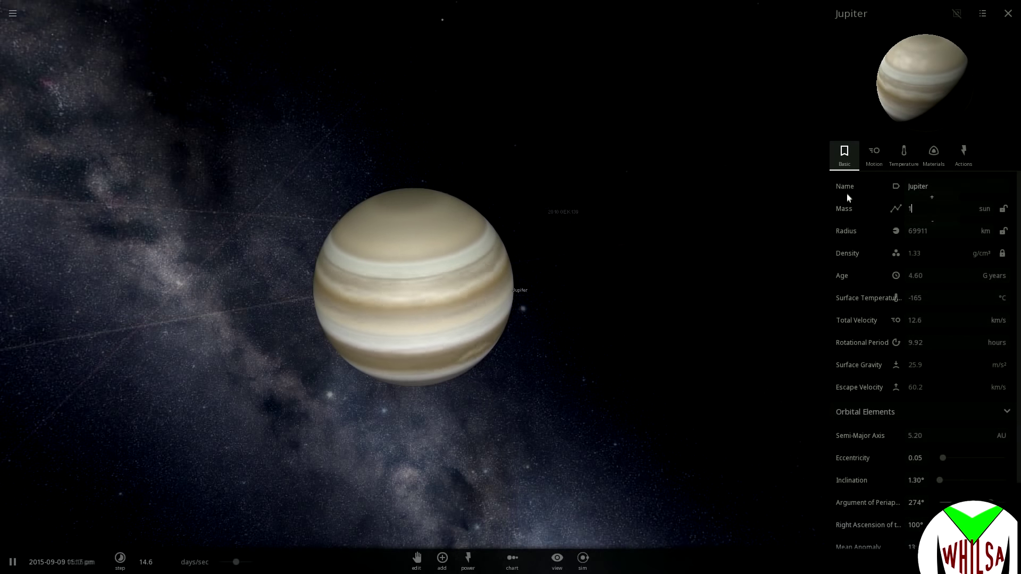
text(1)
key(Return)
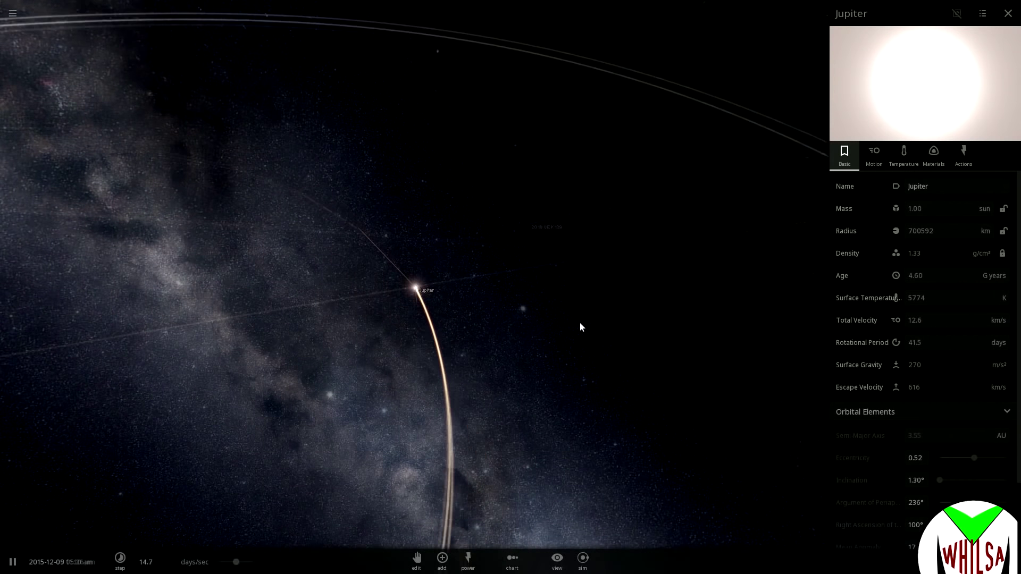
- Increase Jupiter's mass to 2 suns
scroll(579, 326, down, 10)
drag(333, 367, 534, 366)
drag(440, 402, 447, 443)
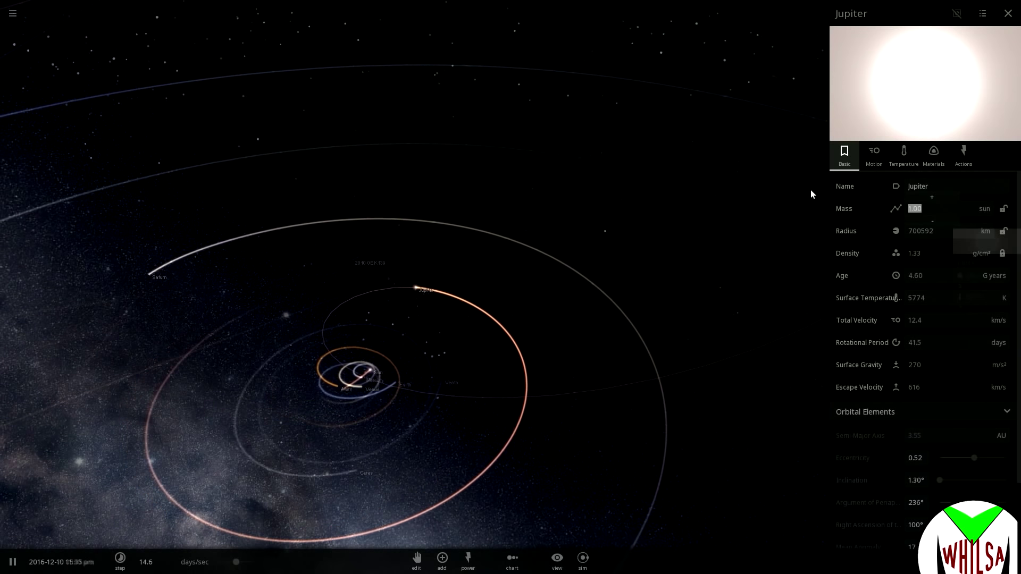
text(2)
key(Return)
- Set the mass of the Jupiter nova remnant to 3 suns
scroll(492, 308, up, 5)
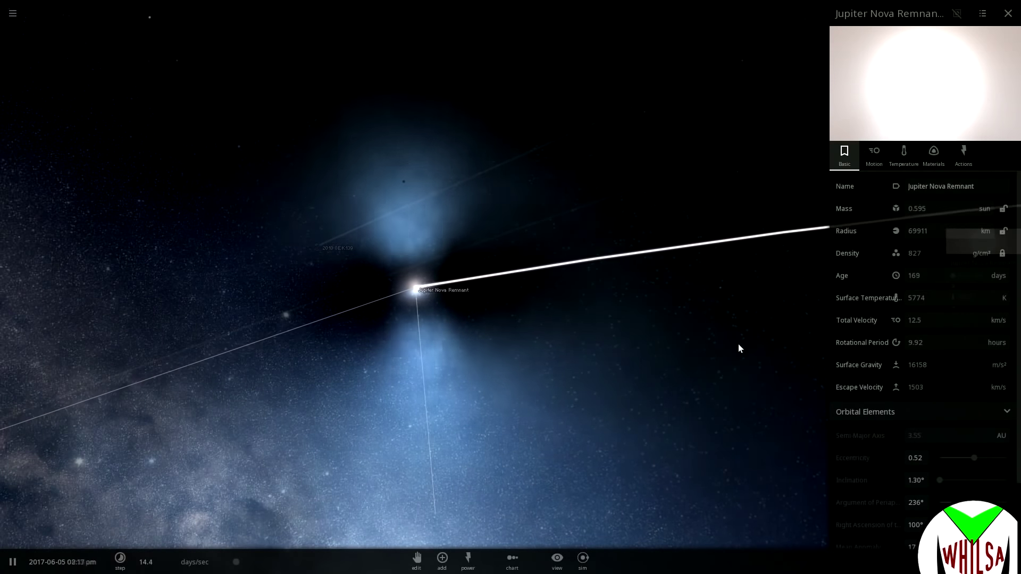
scroll(733, 353, down, 10)
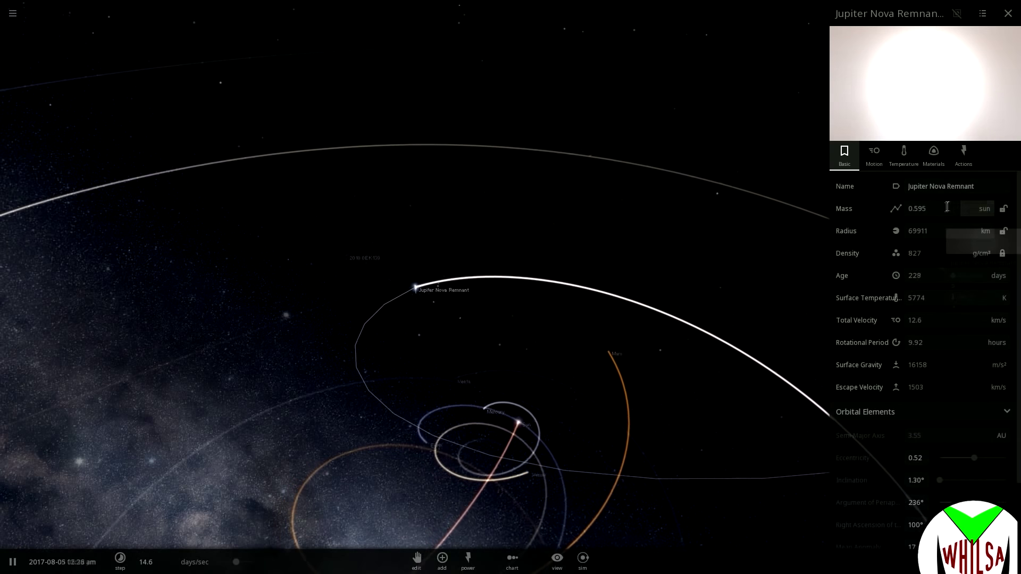
text(3)
key(Return)
- Examine the remnant's nova clouds and the trails of the surrounding planets, up close and across the whole solar system
scroll(716, 337, up, 5)
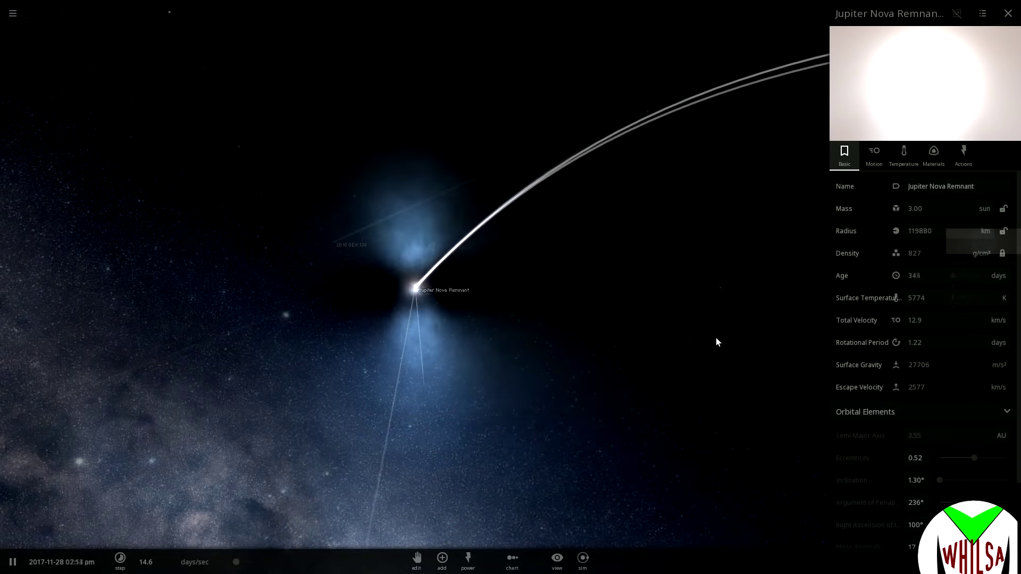
scroll(677, 352, down, 5)
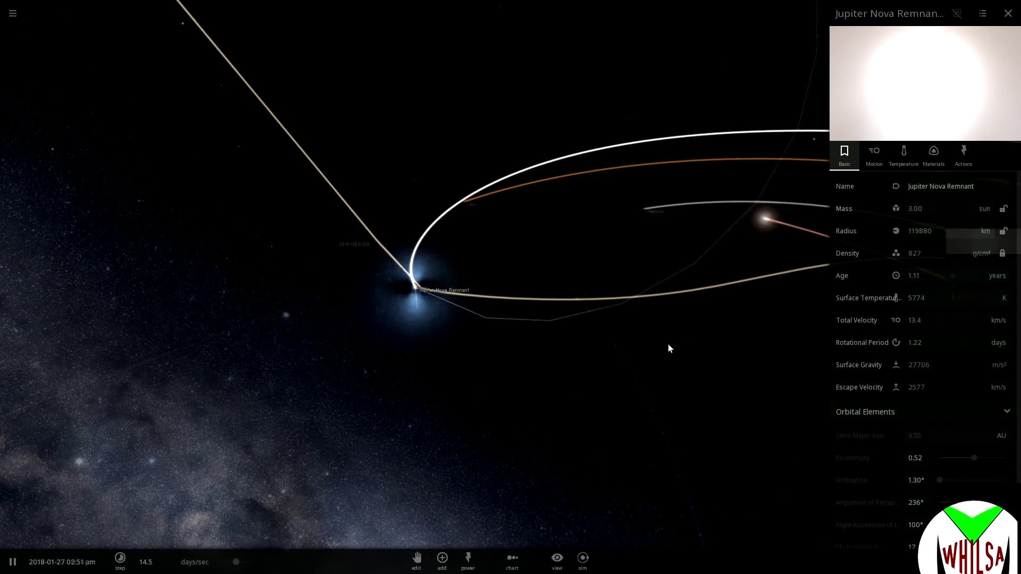
scroll(549, 334, down, 5)
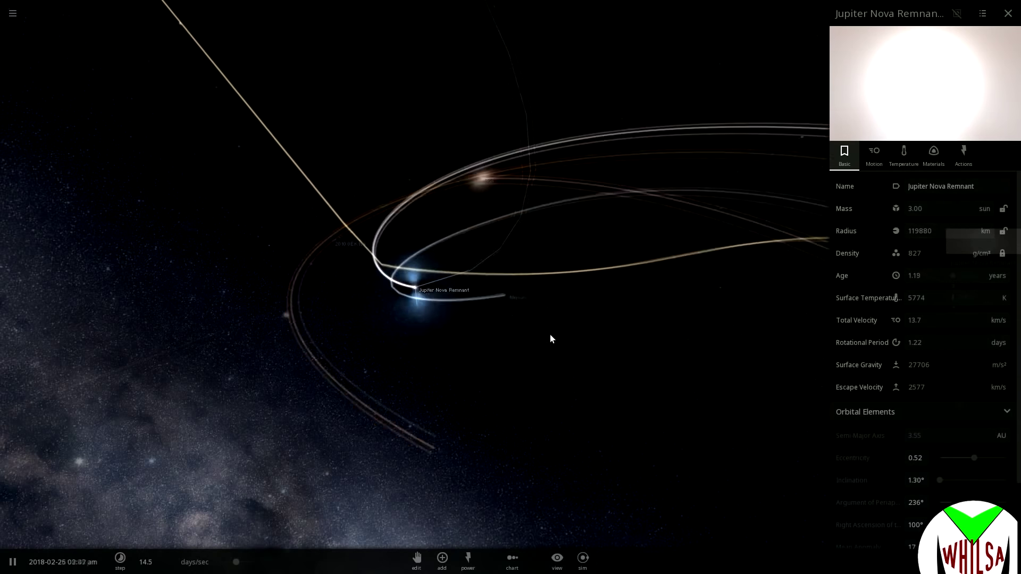
scroll(550, 334, down, 5)
scroll(215, 126, down, 3)
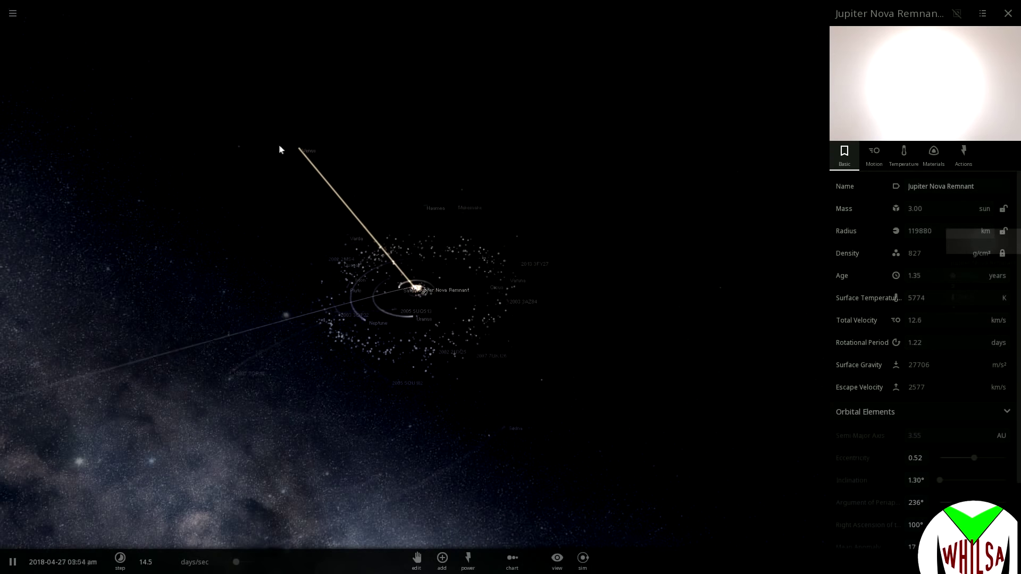
scroll(522, 323, up, 5)
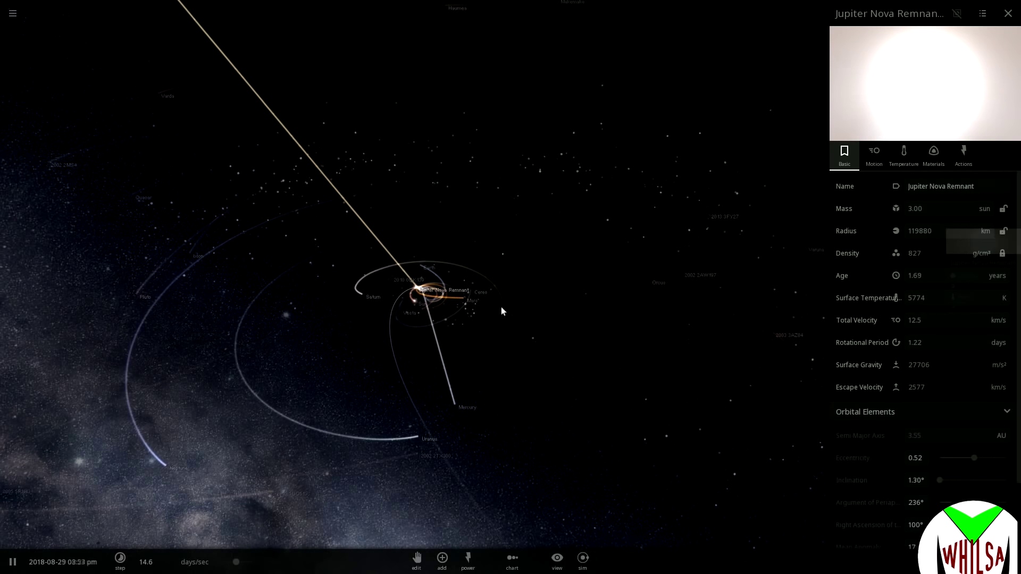
scroll(459, 371, up, 5)
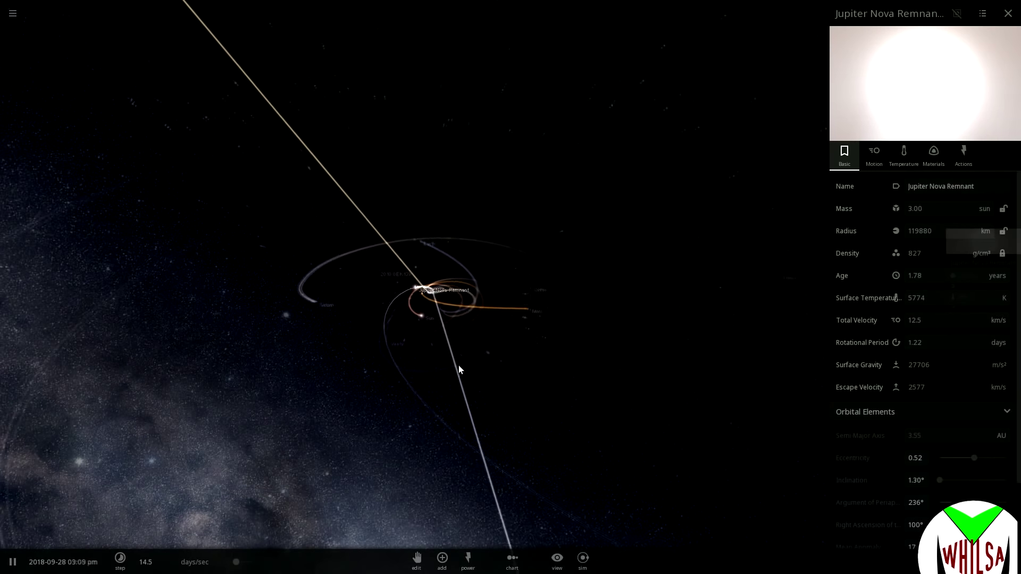
scroll(462, 362, up, 3)
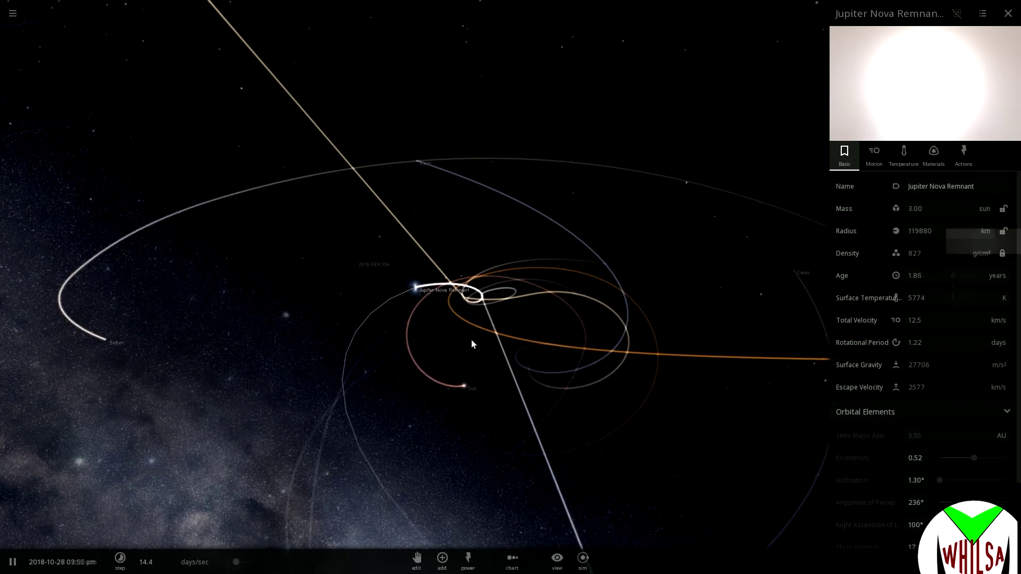
- Raise the mass of the Jupiter nova remnant to 4 suns and then to 5 suns
scroll(471, 340, up, 3)
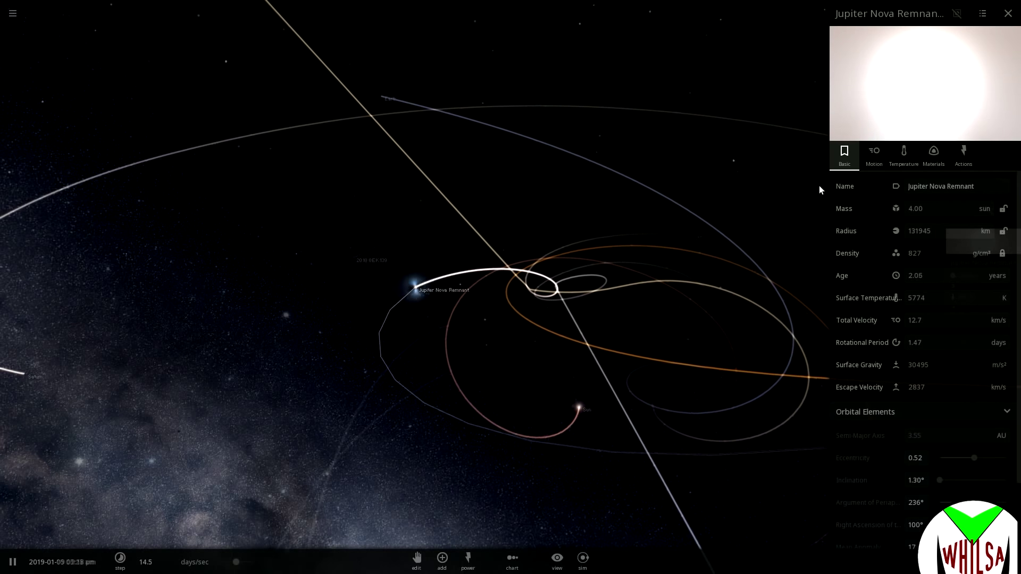
drag(925, 209, 886, 202)
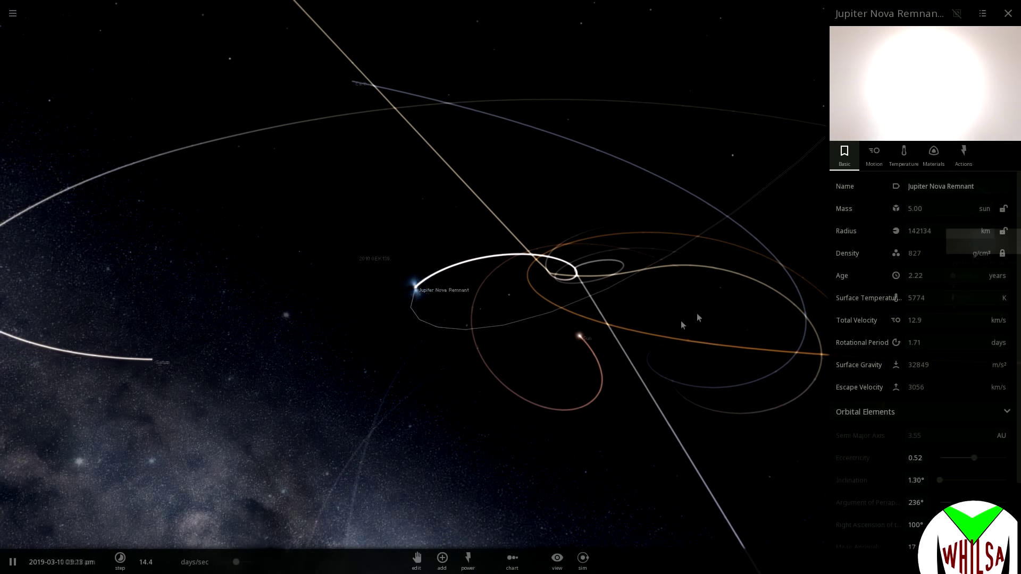
- Set the mass of the Jupiter nova remnant to 6 suns
scroll(675, 332, up, 5)
scroll(675, 343, down, 5)
right_drag(461, 385, 510, 378)
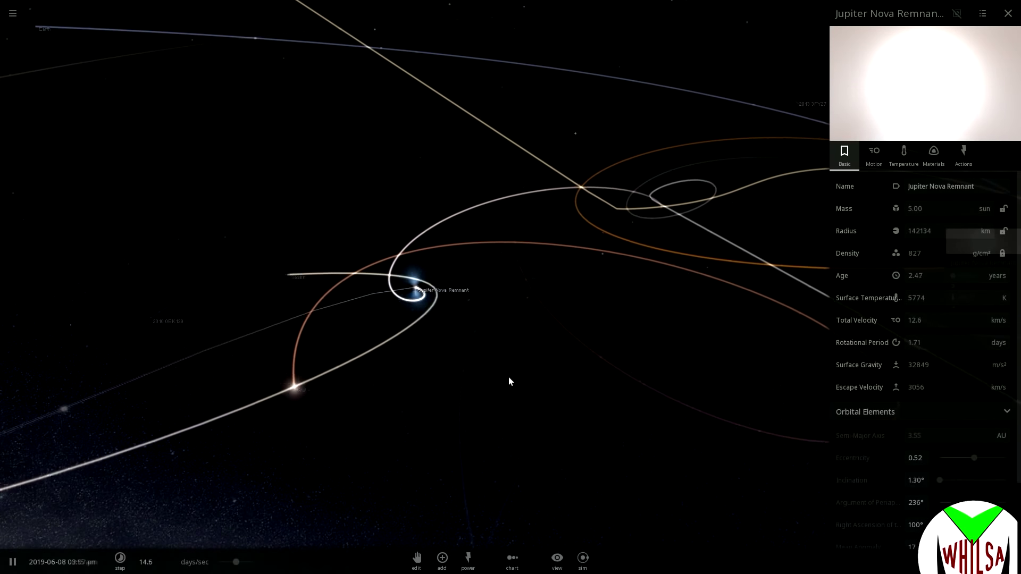
scroll(522, 404, down, 5)
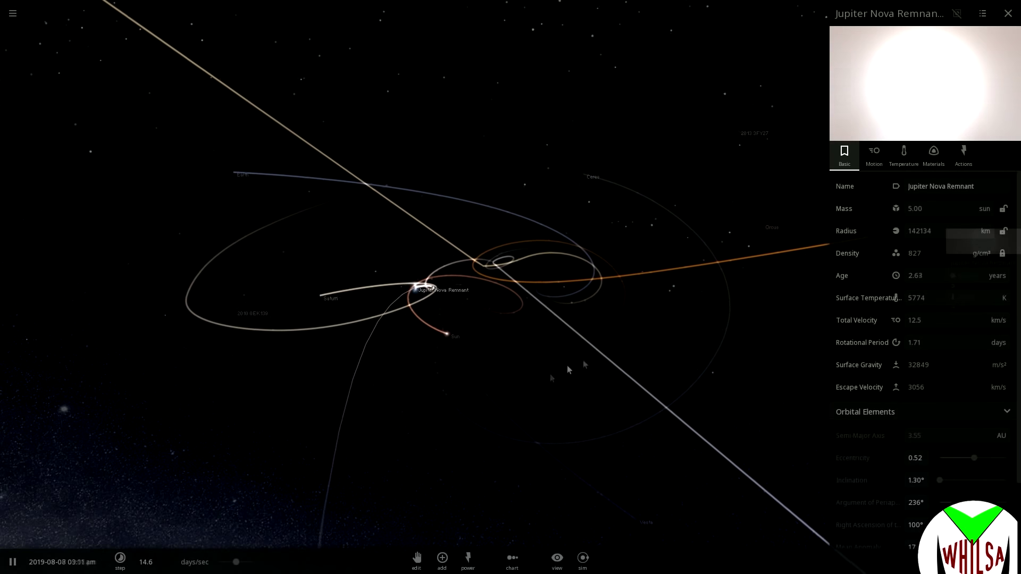
text(6)
key(Return)
- Increase the remnant's mass to 7 suns
scroll(605, 286, up, 3)
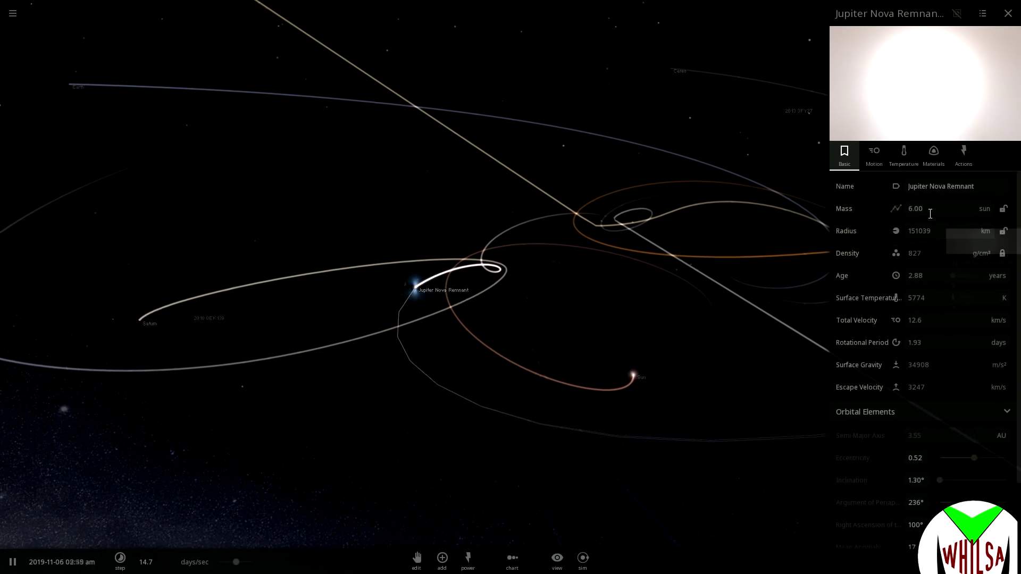
text(7)
key(Return)
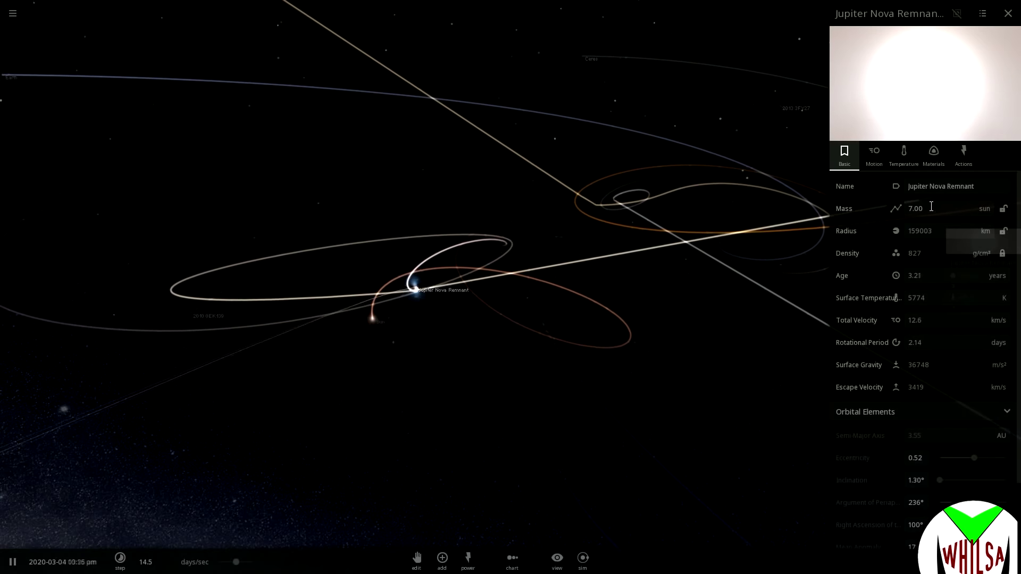
- Raise the mass of the Jupiter nova remnant in stages to 8, 10 and 15 suns
drag(296, 407, 470, 351)
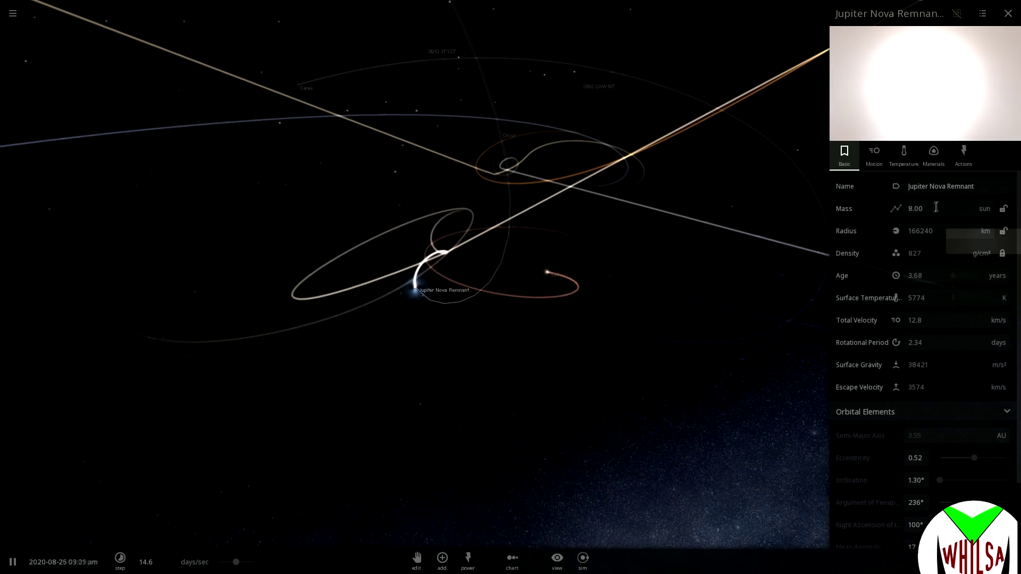
text(10)
key(Return)
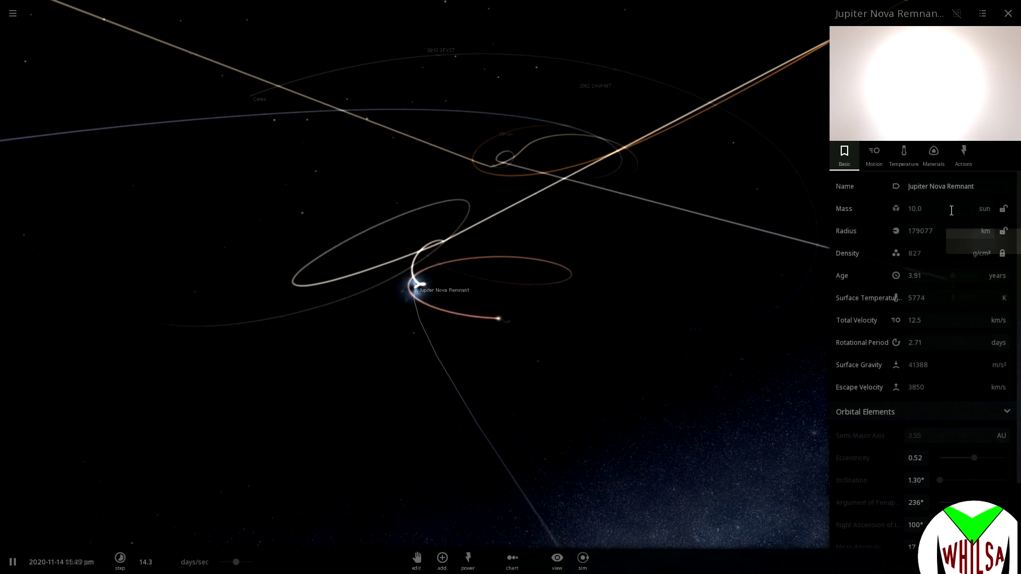
text(15)
key(Return)
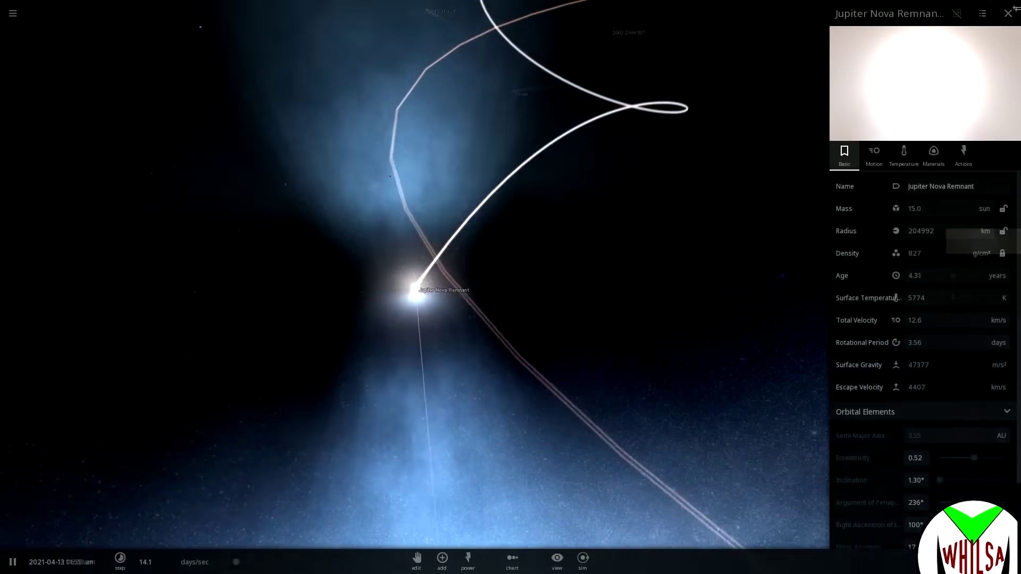
- Close the remnant's properties and pause the simulation to view the remnant and the Sun from several angles
click(1008, 13)
drag(644, 456, 812, 395)
right_drag(813, 395, 765, 391)
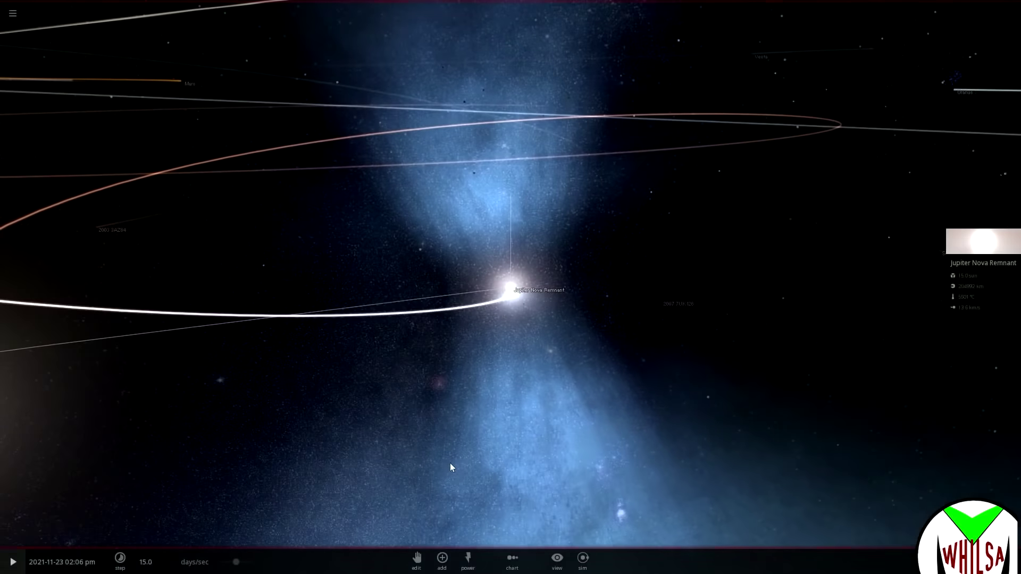
key(space)
drag(340, 470, 290, 436)
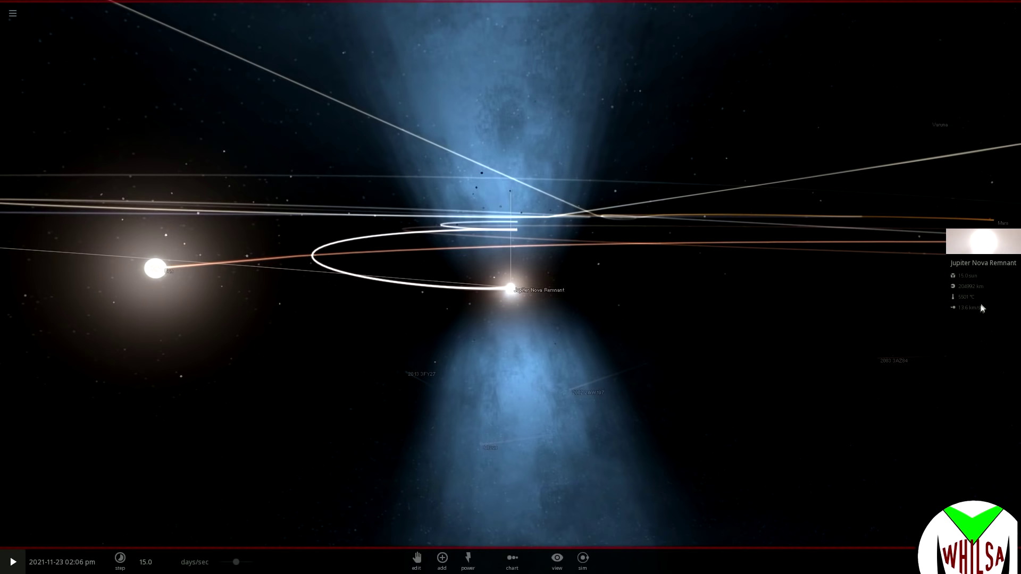
drag(709, 367, 562, 359)
- Reopen the Jupiter nova remnant's properties, set its mass to 17 suns, and resume the simulation
click(987, 286)
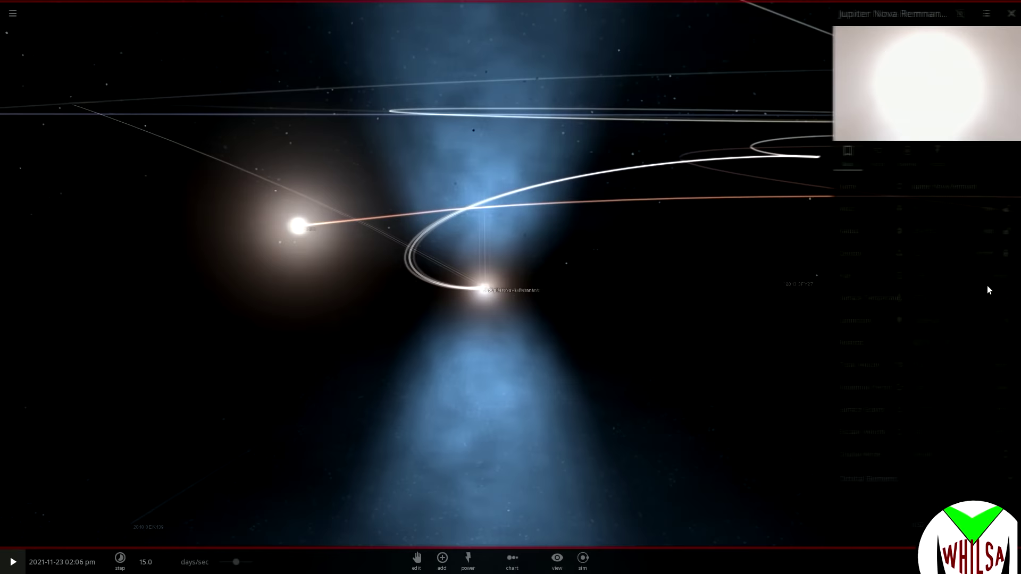
drag(927, 209, 879, 209)
text(17)
key(Return)
drag(335, 380, 417, 387)
key(space)
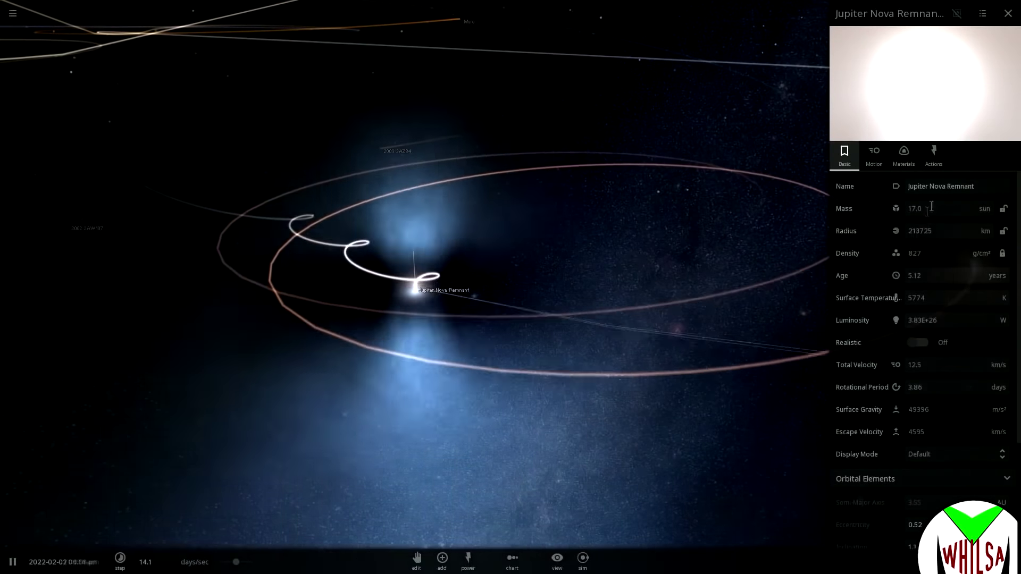
- Set the remnant's mass to 34 suns
drag(936, 210, 889, 212)
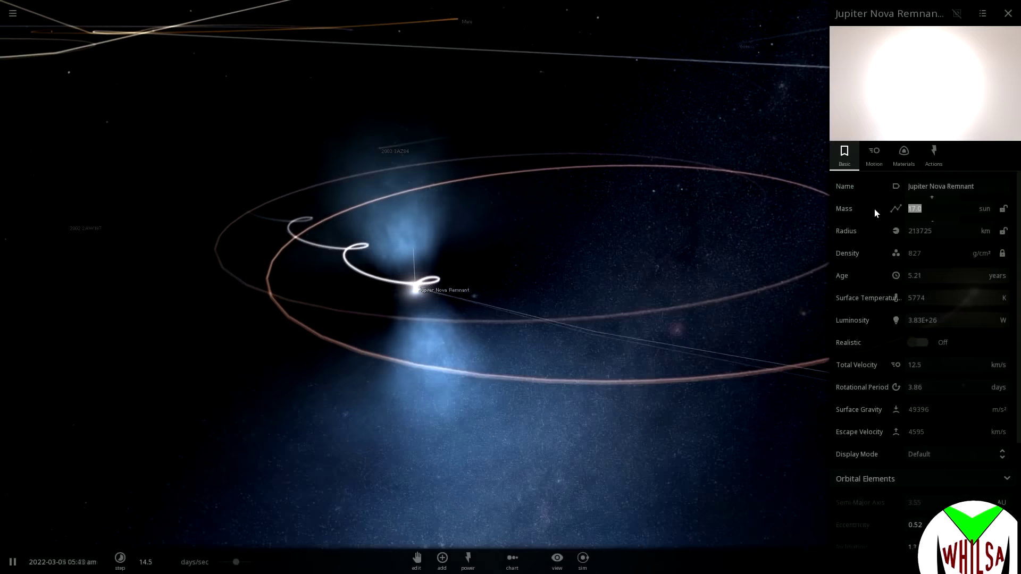
text(34)
key(Return)
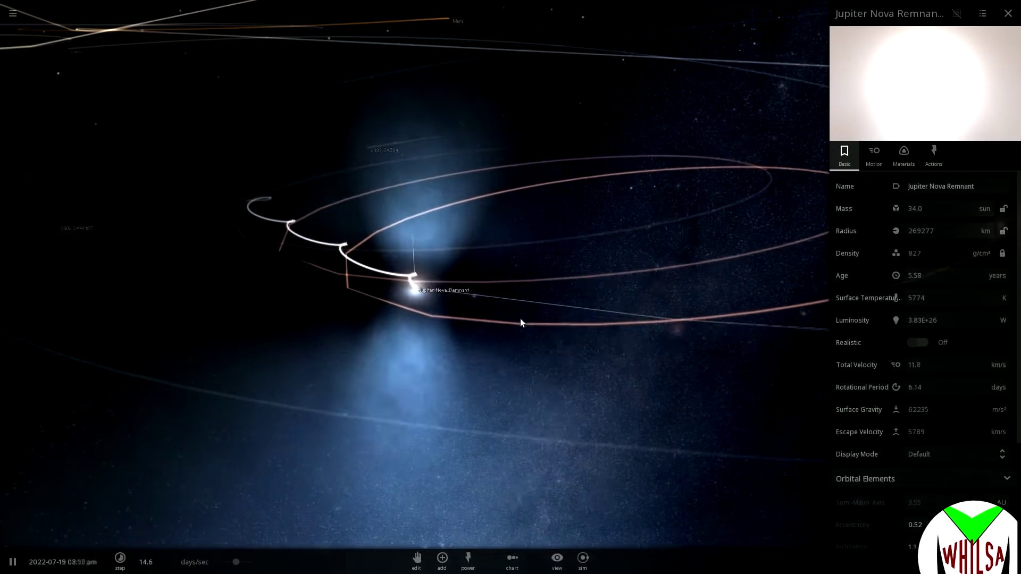
- Increase the mass of the Jupiter nova remnant to 45 suns
scroll(521, 331, down, 3)
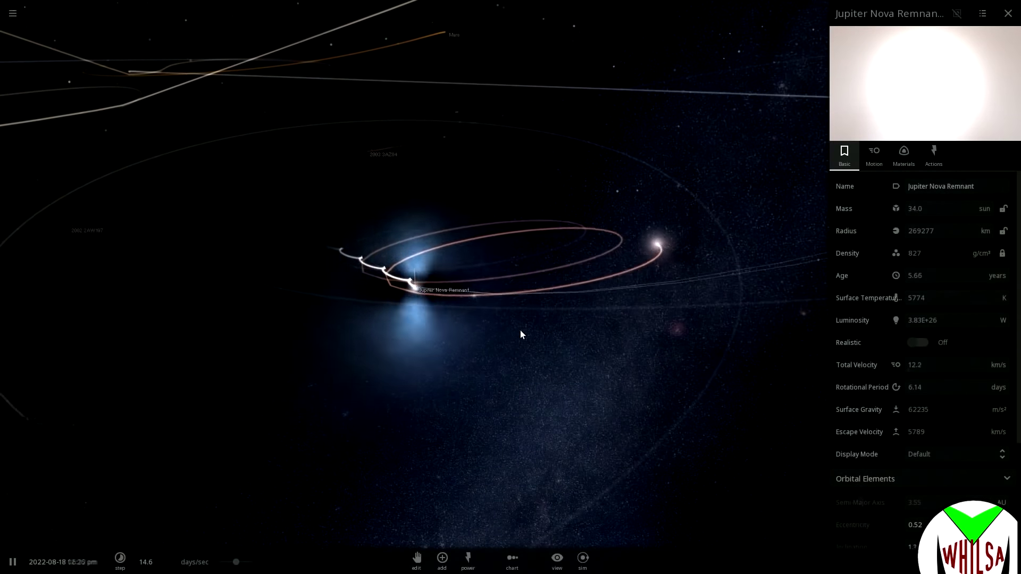
scroll(520, 334, up, 5)
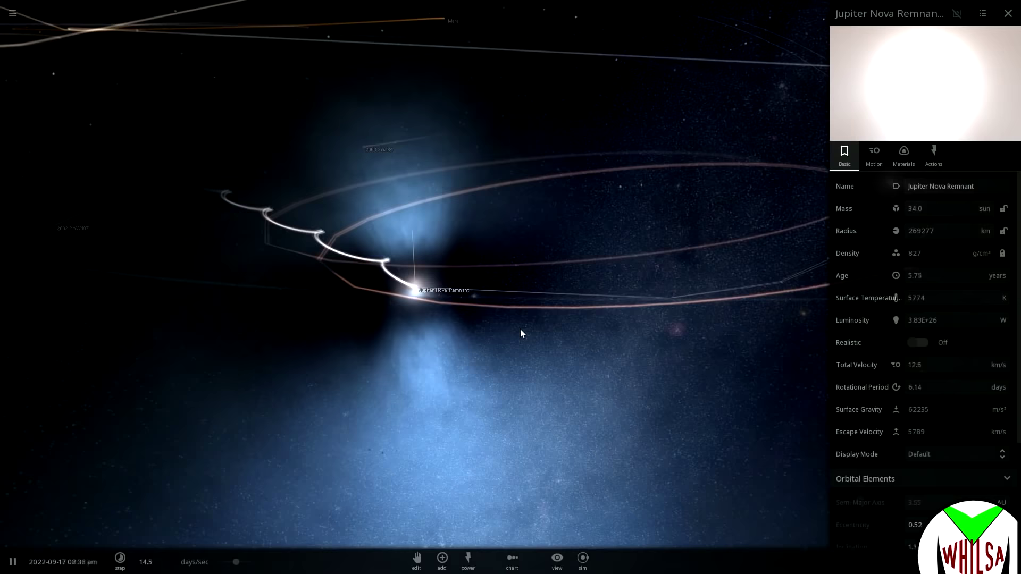
scroll(519, 333, down, 8)
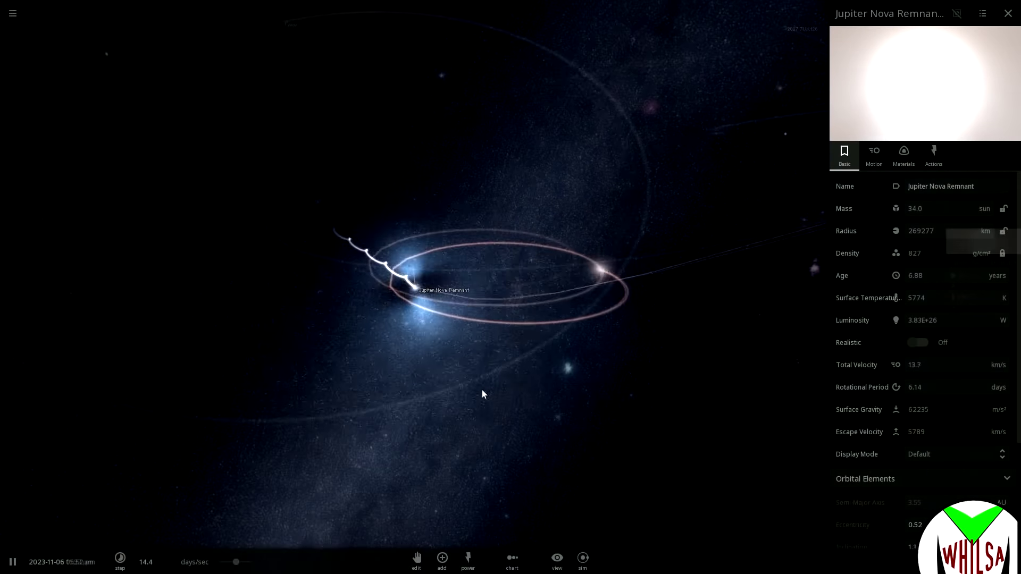
click(916, 208)
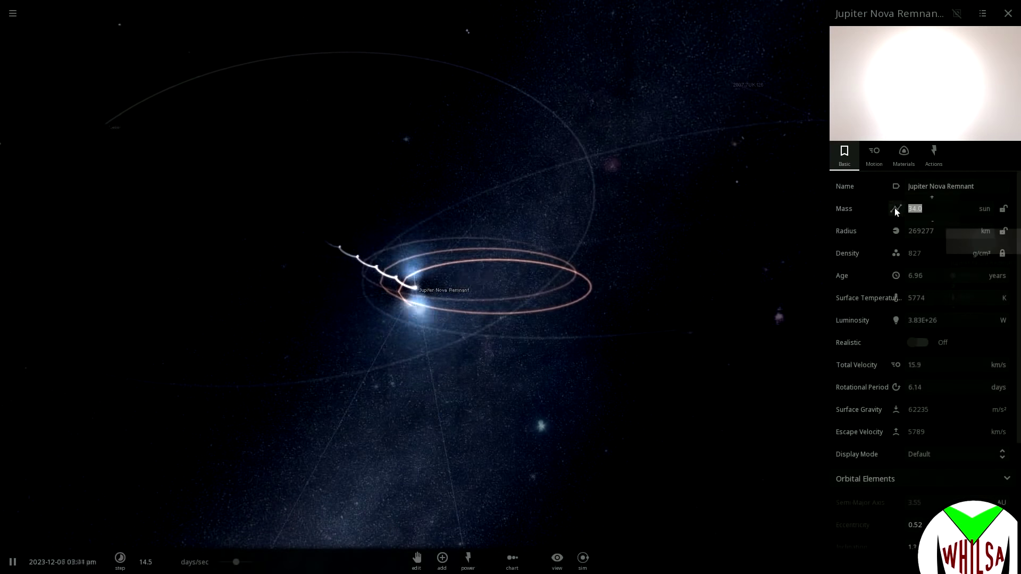
text(45)
key(Return)
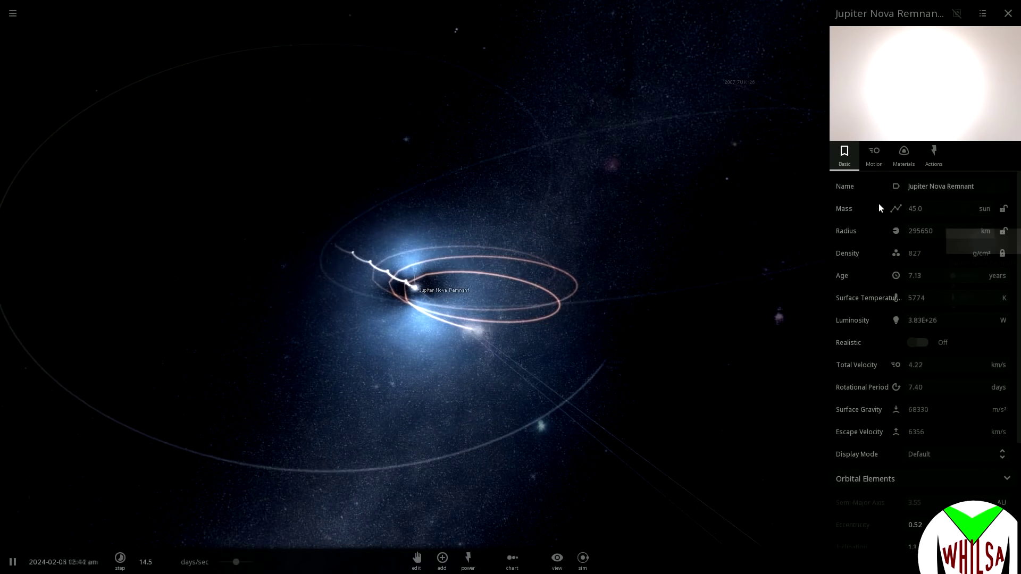
right_drag(382, 380, 537, 318)
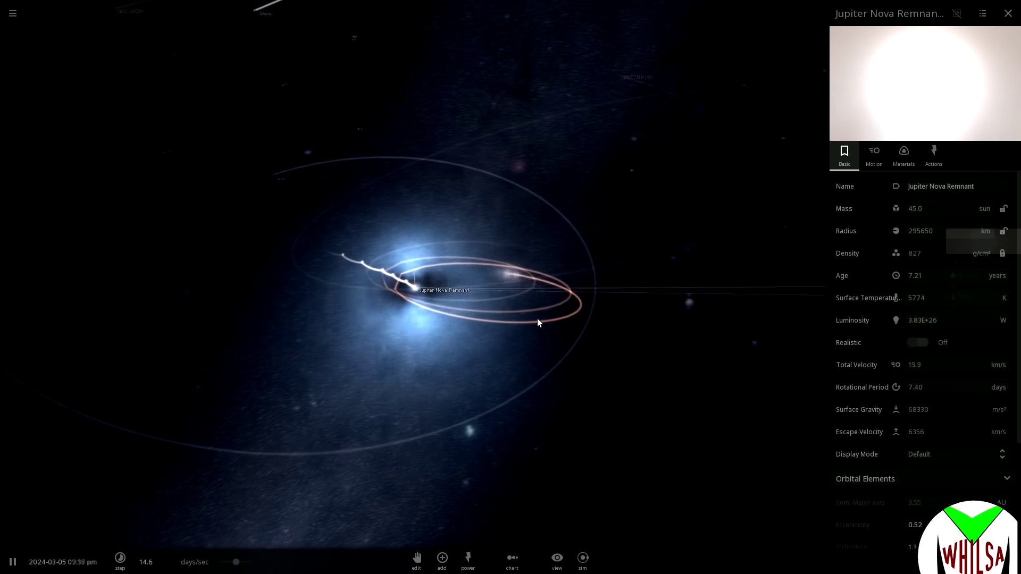
scroll(537, 318, up, 5)
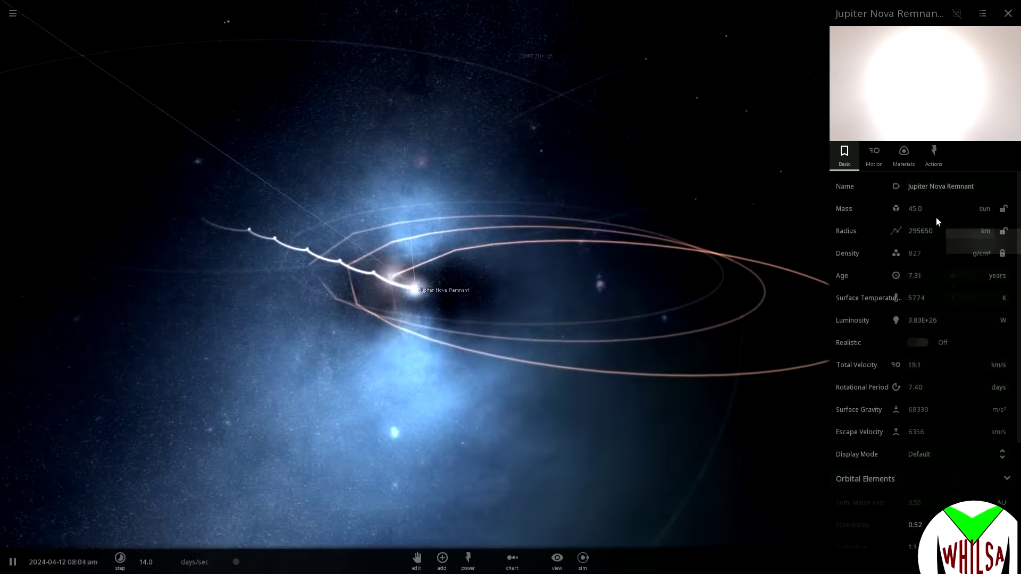
- Increase the Jupiter nova remnant's mass to 150 suns
click(881, 210)
text(60)
key(Return)
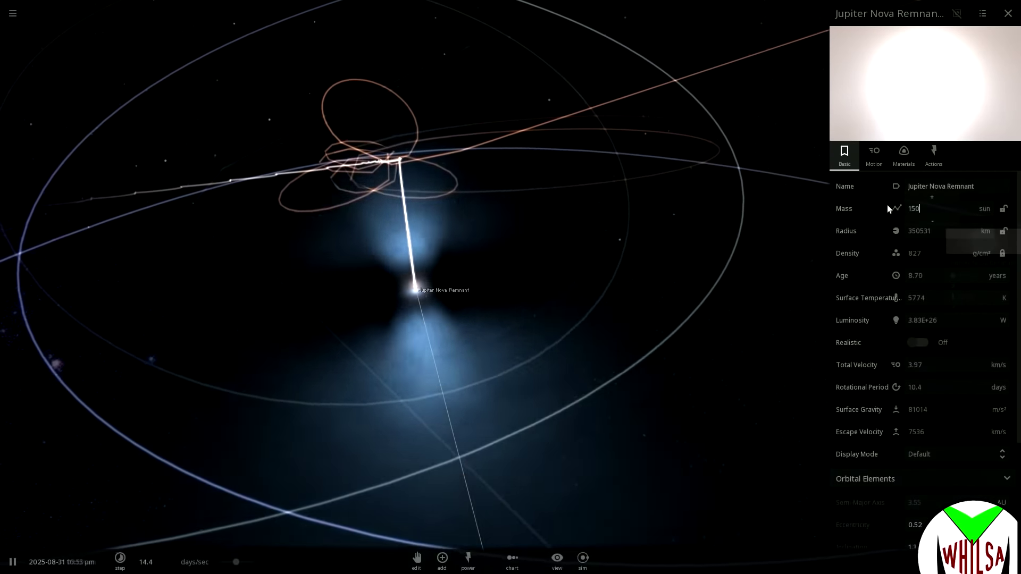
- Raise the remnant's mass to 300 suns while the simulation keeps running
scroll(622, 301, up, 10)
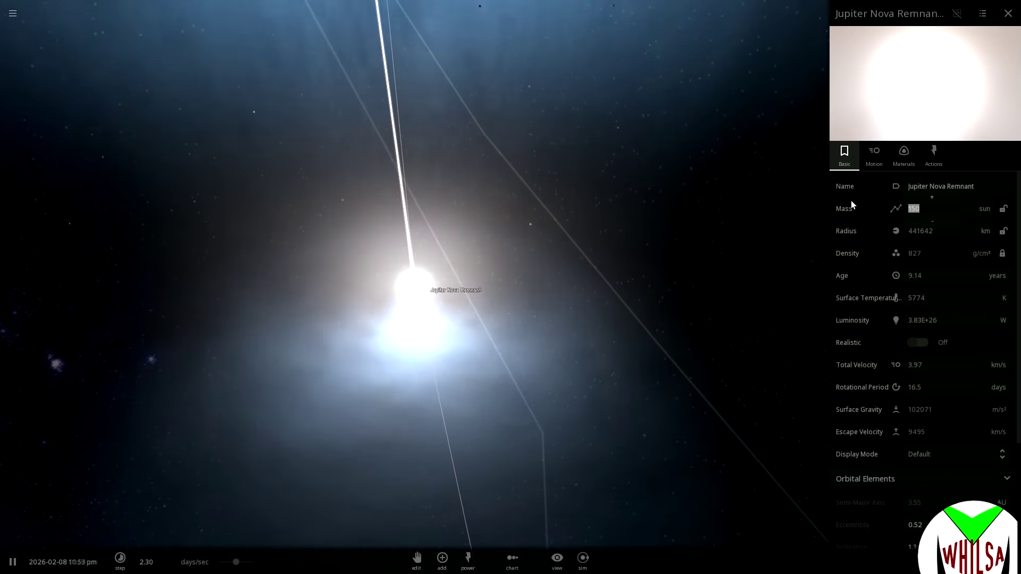
text(300)
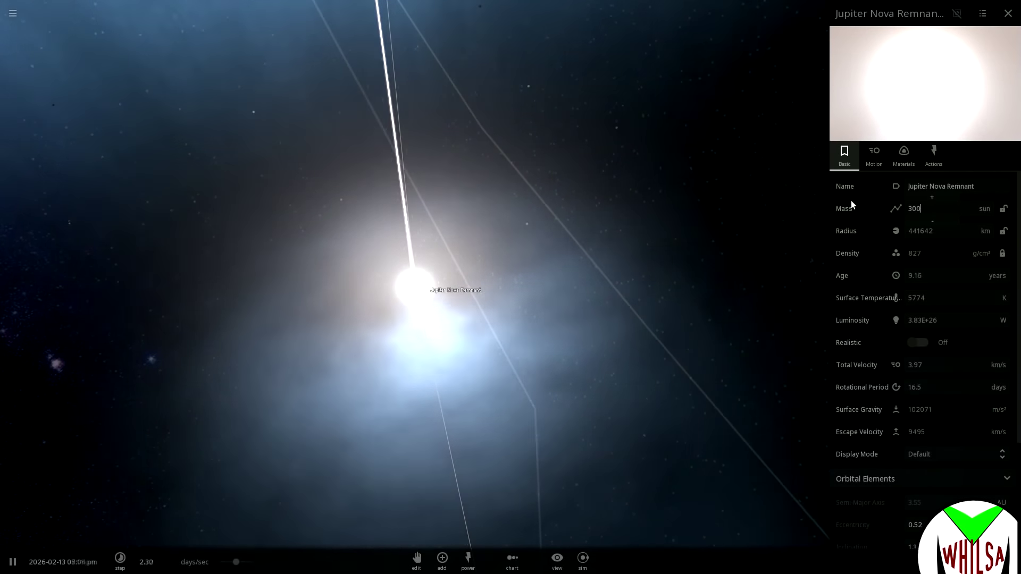
key(Return)
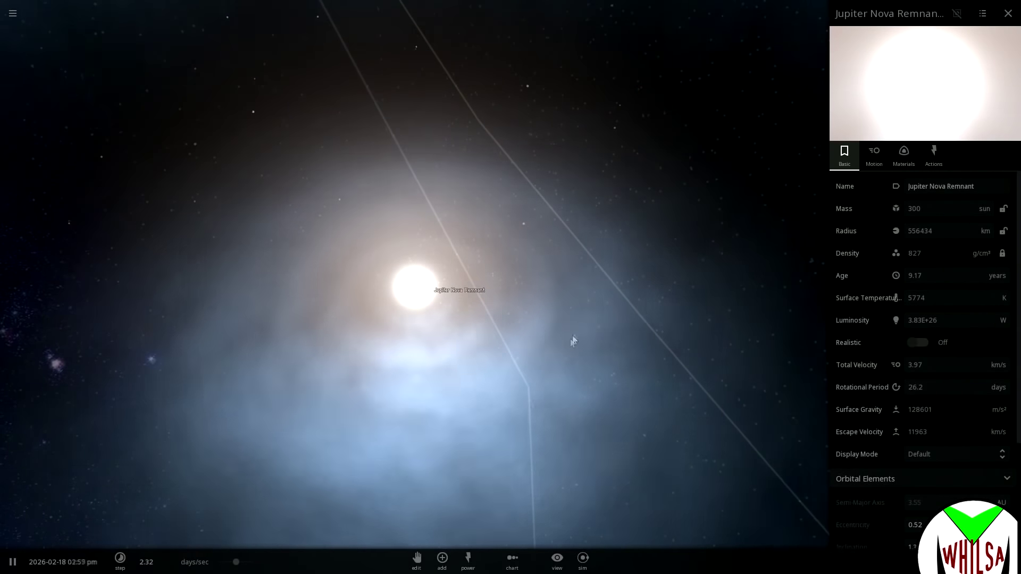
- Inspect the enlarged remnant up close and raise its mass to 600 suns
scroll(570, 351, up, 3)
scroll(557, 373, up, 2)
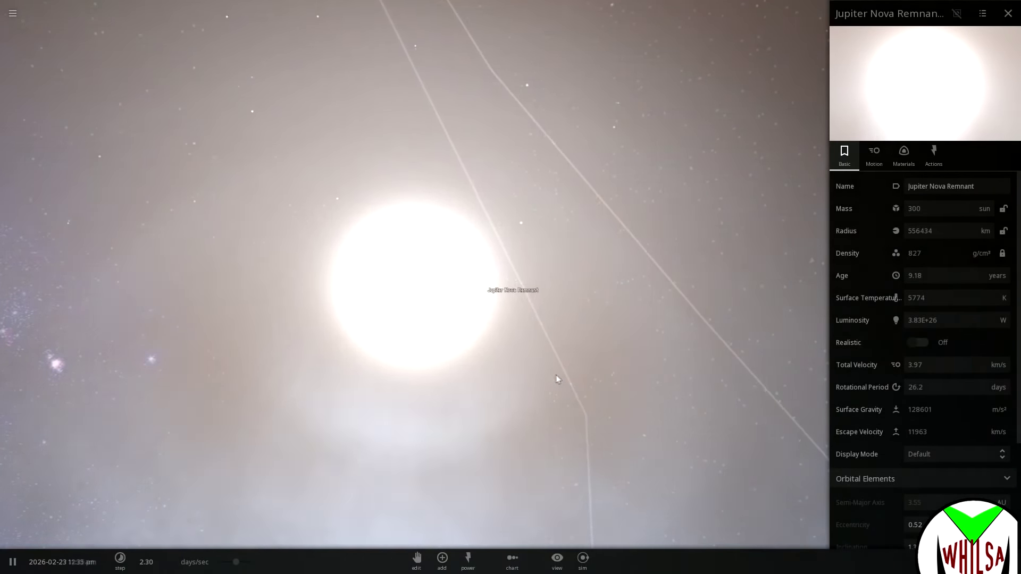
scroll(556, 374, down, 5)
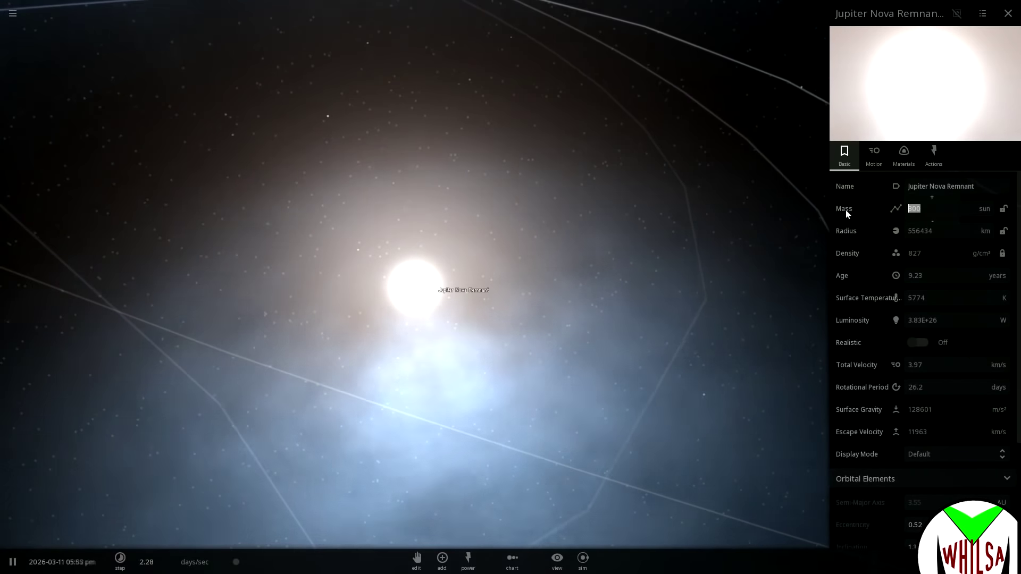
click(846, 210)
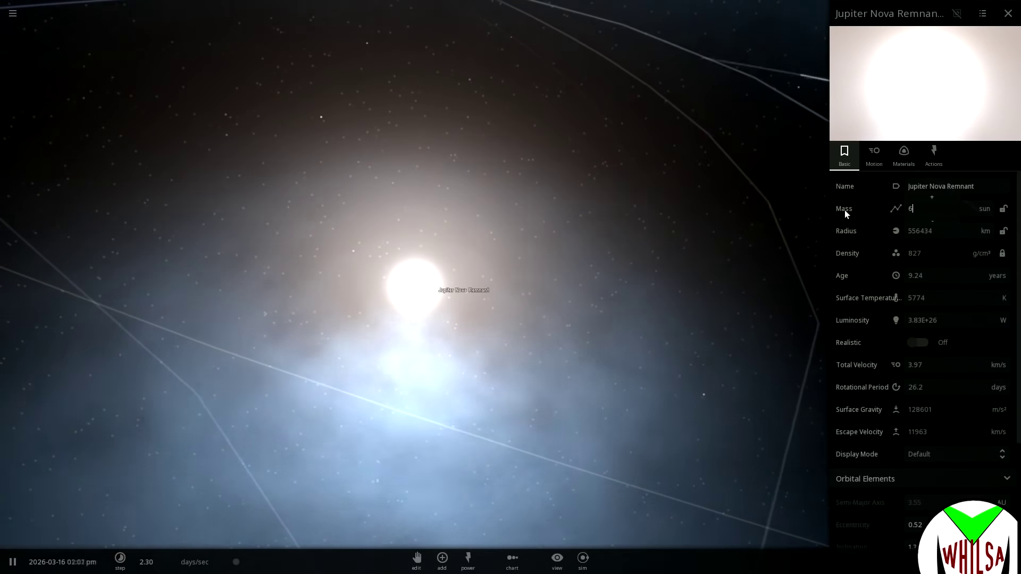
text(600)
key(Return)
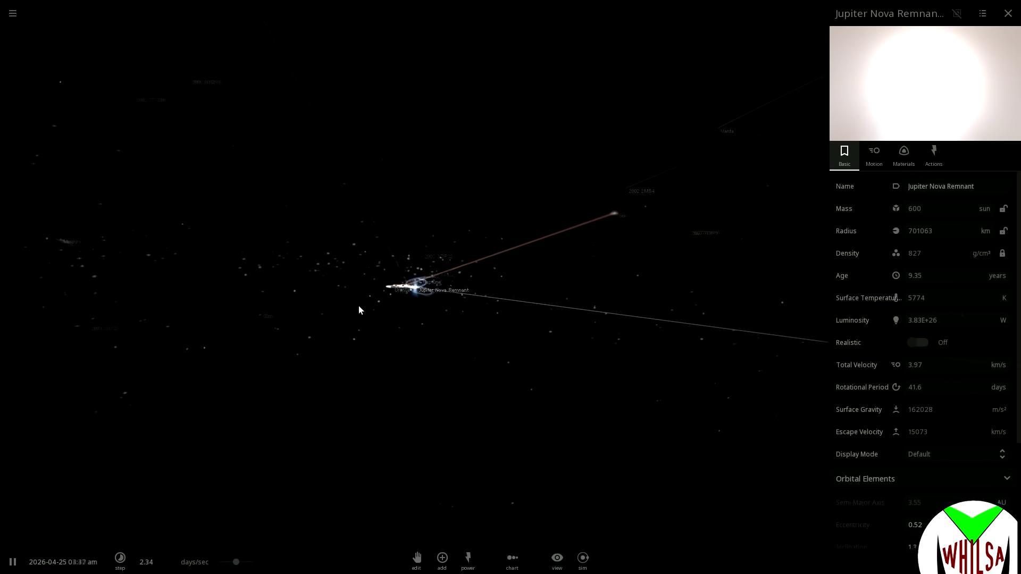
- View the remnant and the surrounding orbit trails, and set the remnant's mass to 1200 suns
scroll(407, 337, up, 8)
drag(422, 363, 452, 412)
click(893, 201)
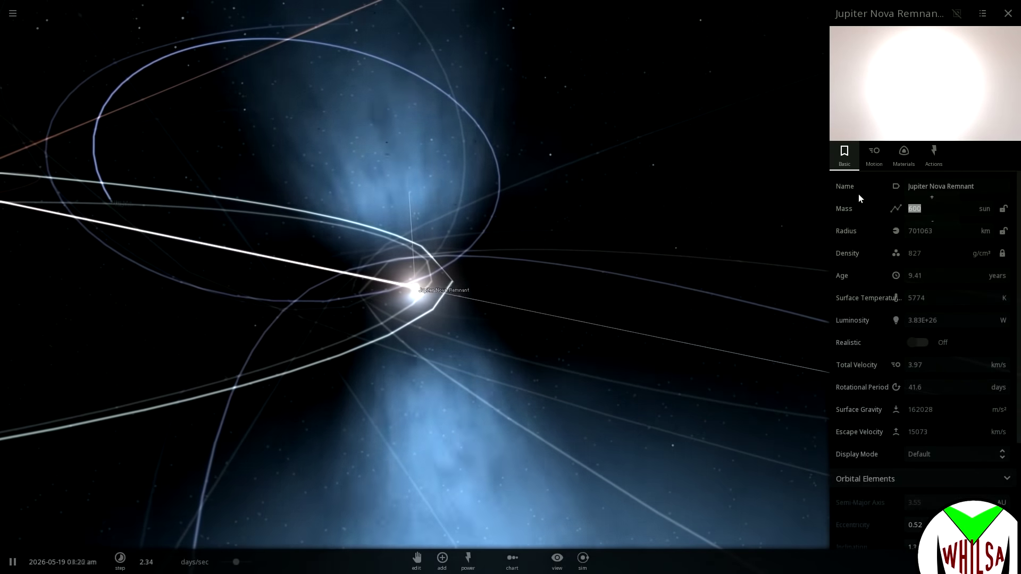
text(1200)
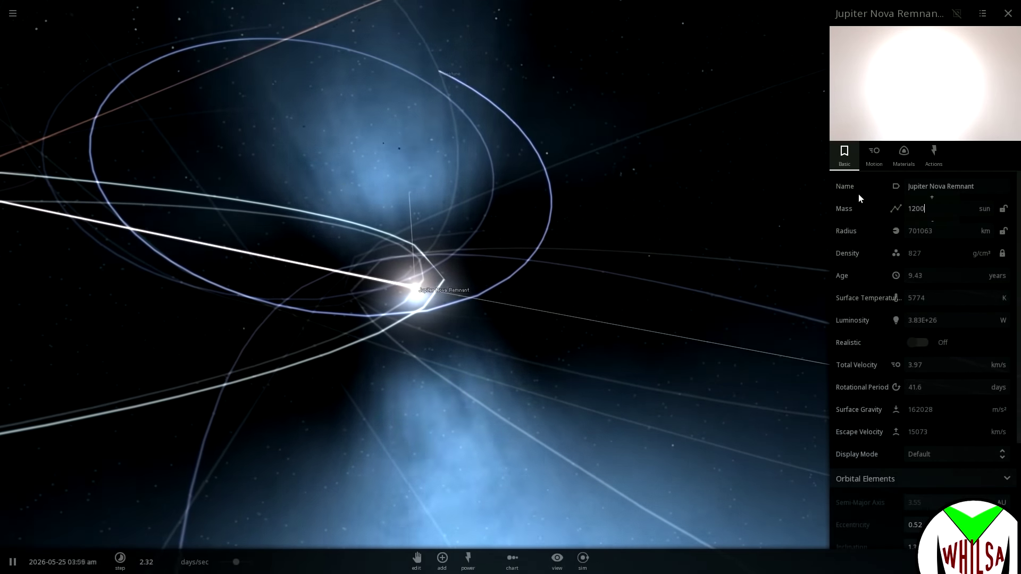
key(Return)
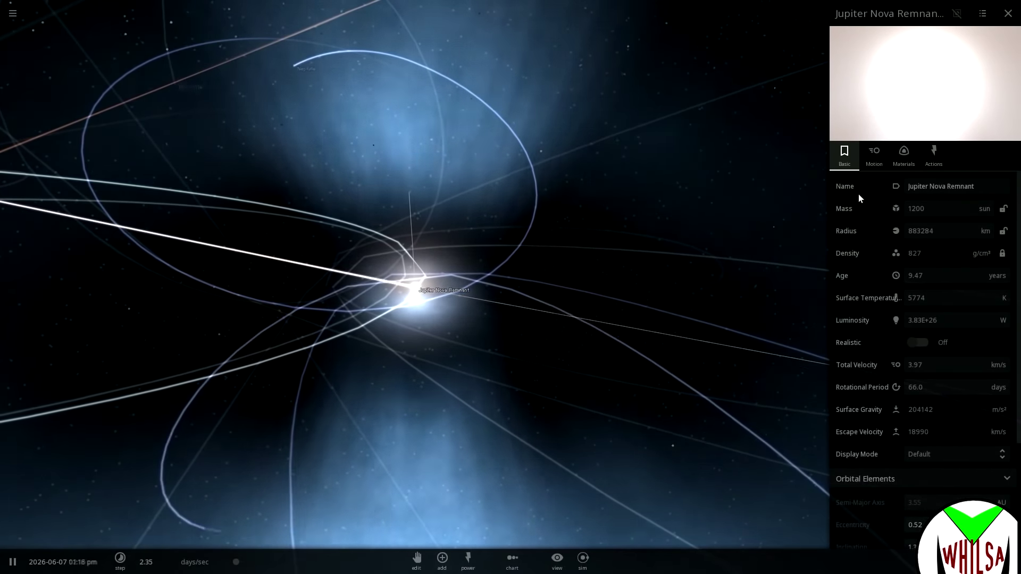
- Switch the remnant's mass unit to Milky Way masses and set the mass to 1 milky
drag(819, 232, 592, 351)
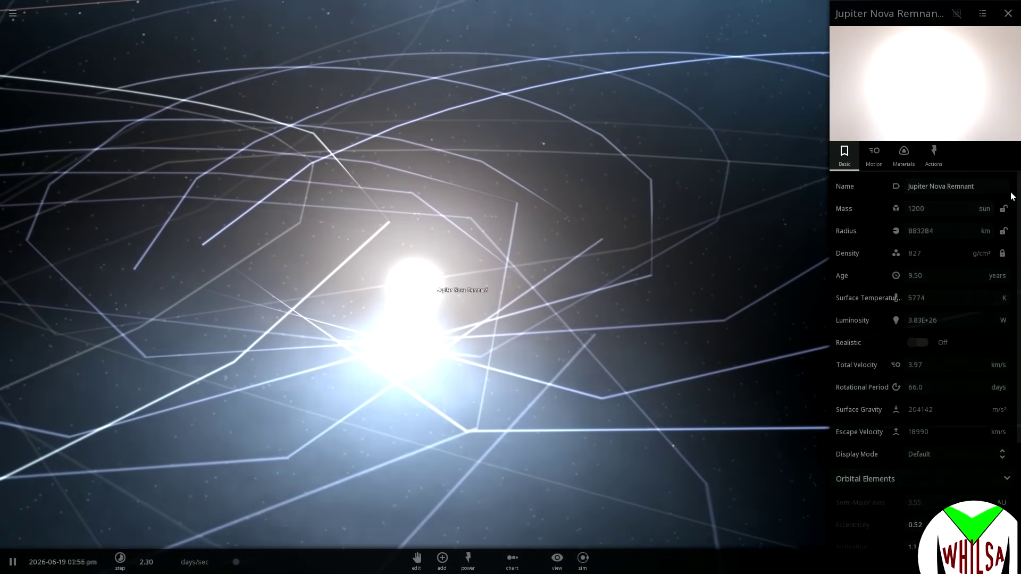
click(984, 208)
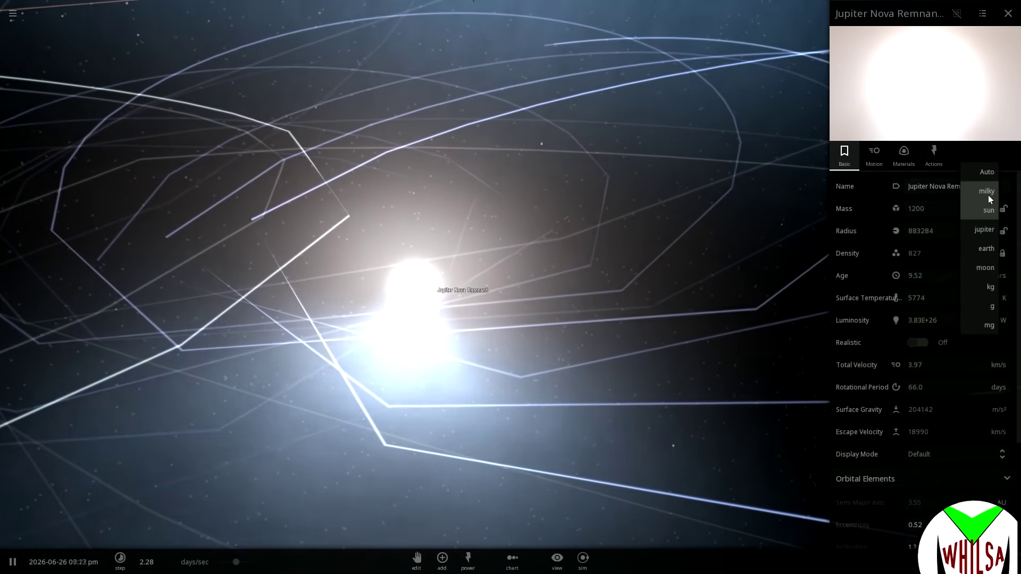
click(987, 192)
click(922, 210)
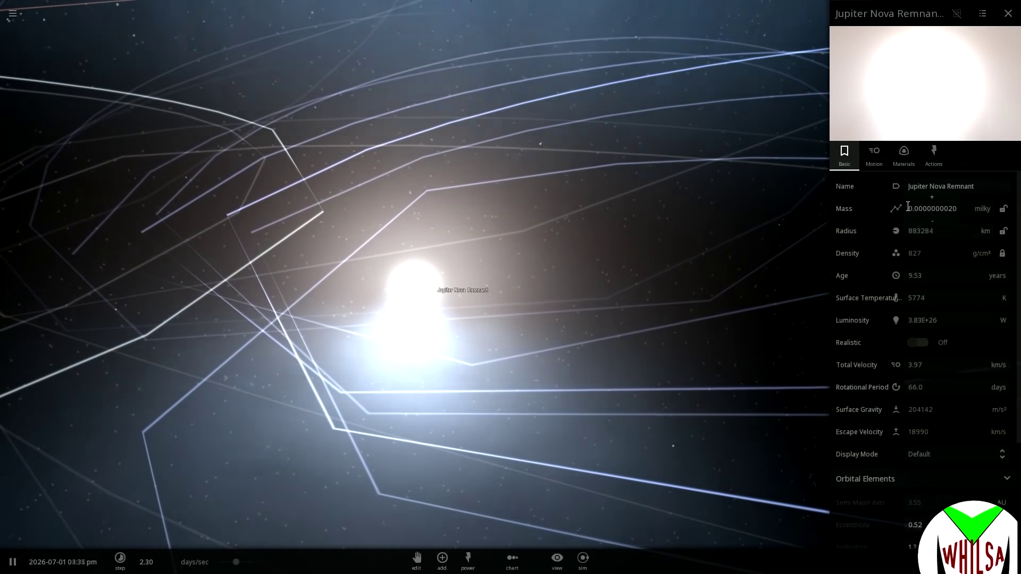
key(BackSpace)
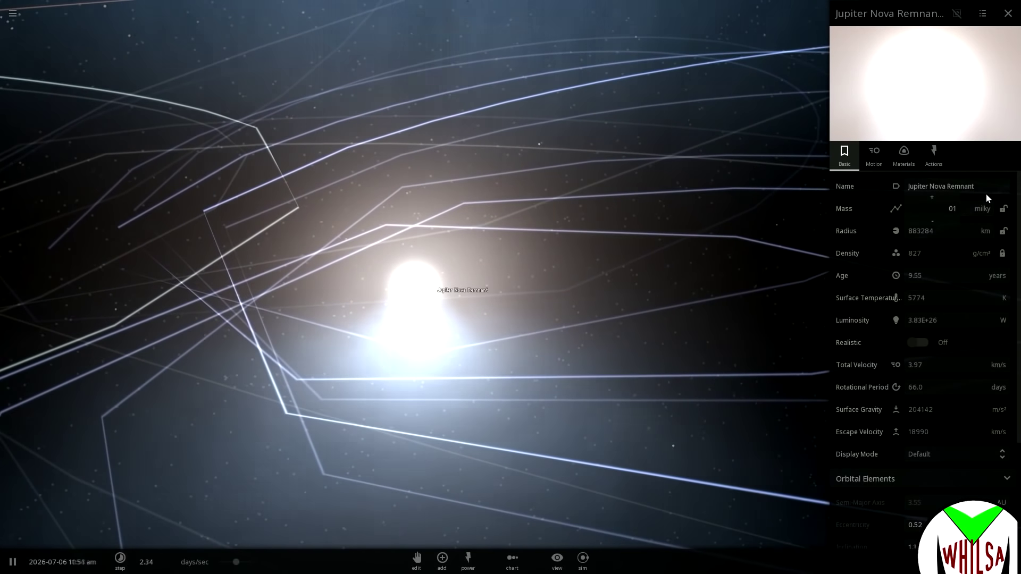
text(1)
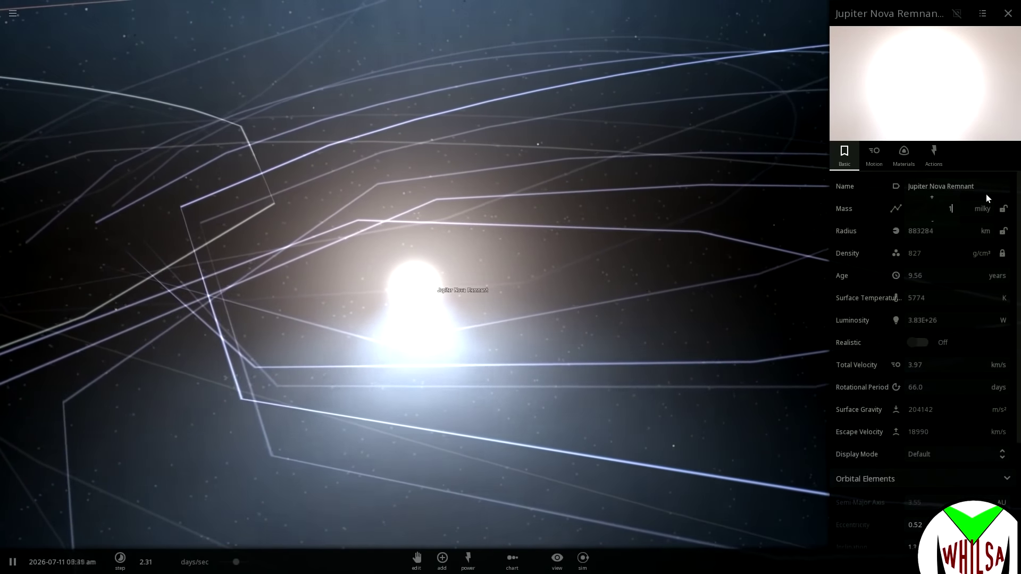
key(Return)
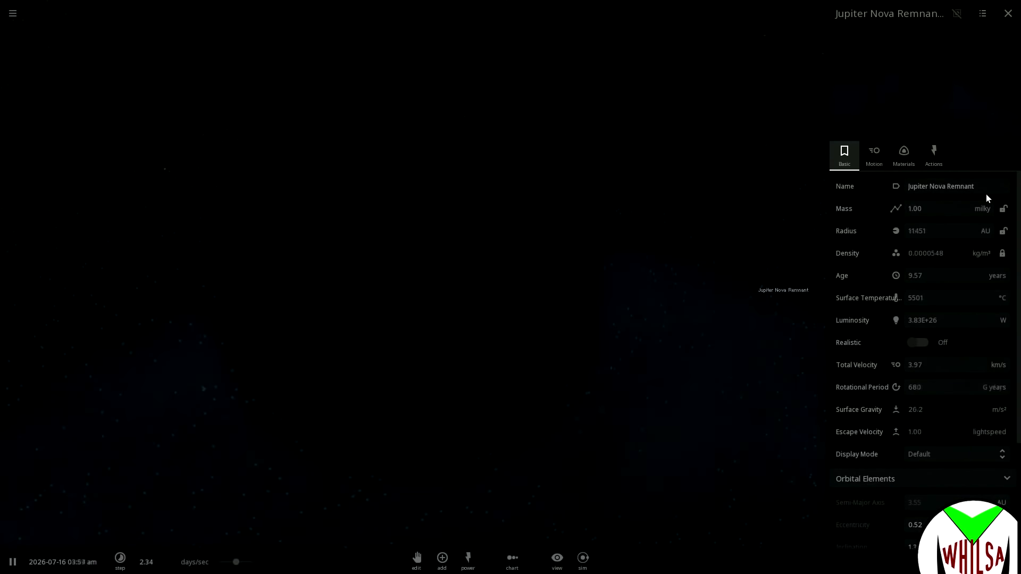
- Examine the remnant from far and near, change its mass unit to Earth masses, and set the mass to 0.922 earth
scroll(493, 399, down, 15)
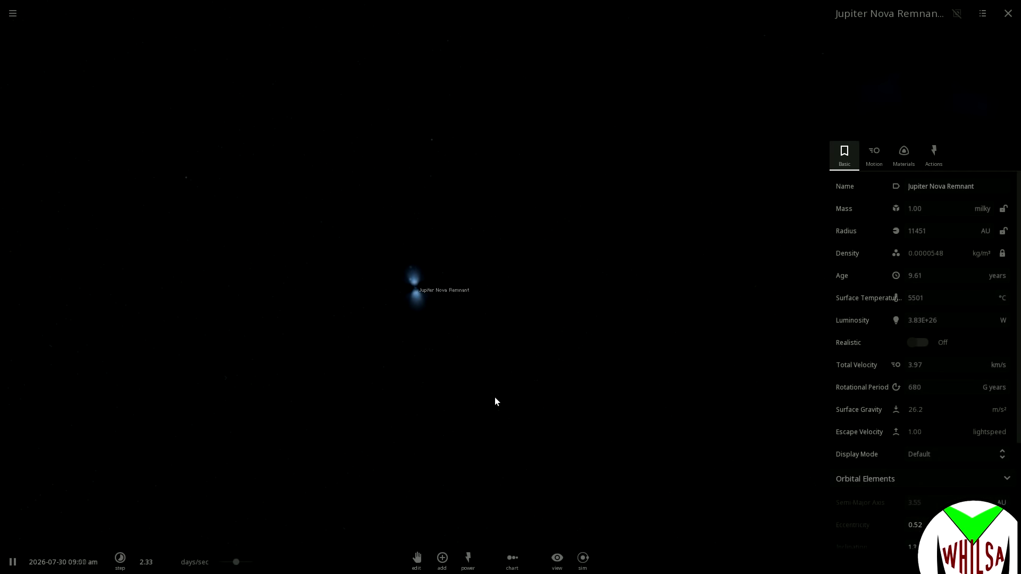
scroll(495, 397, up, 15)
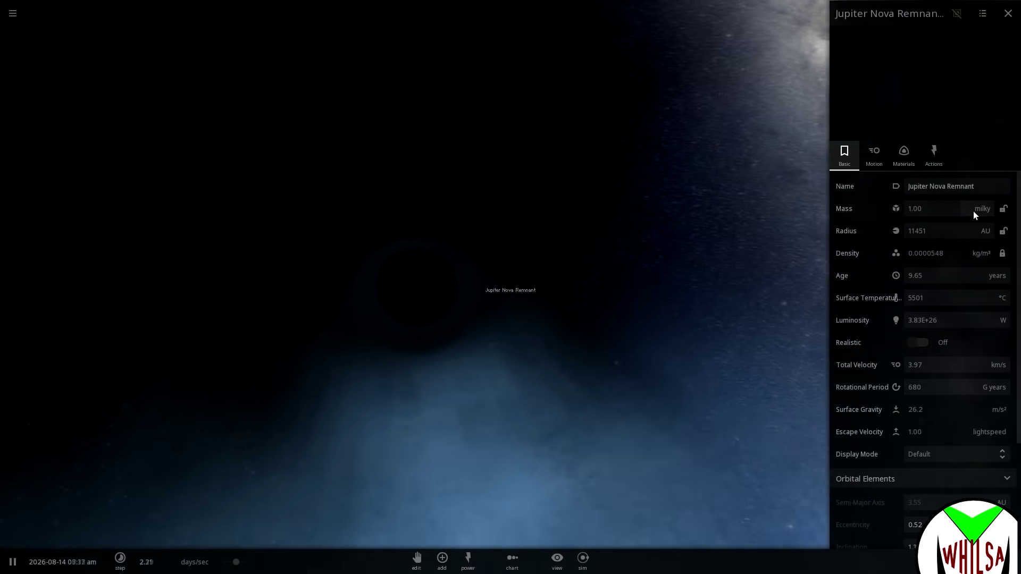
click(982, 209)
click(981, 267)
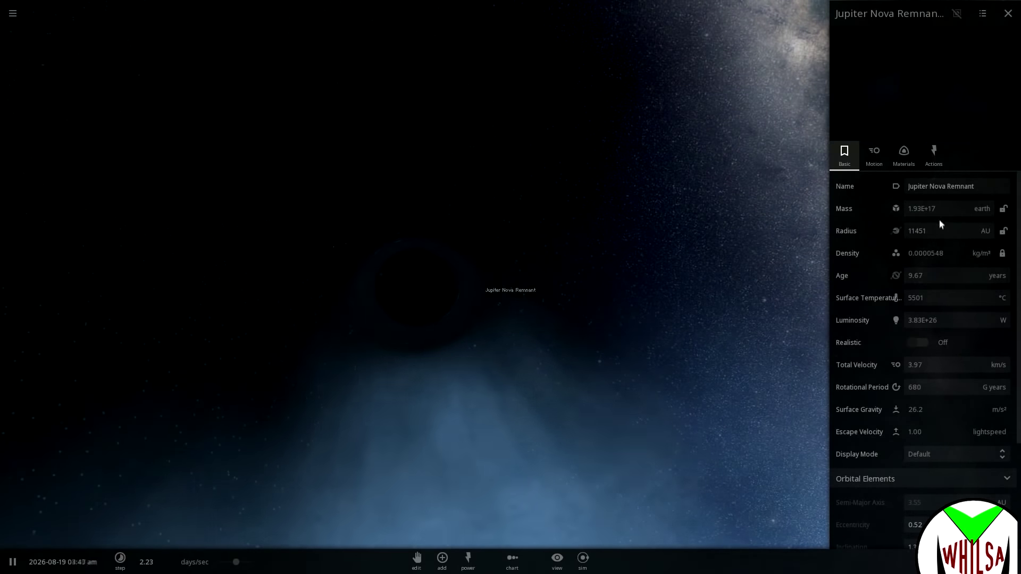
text(0.922)
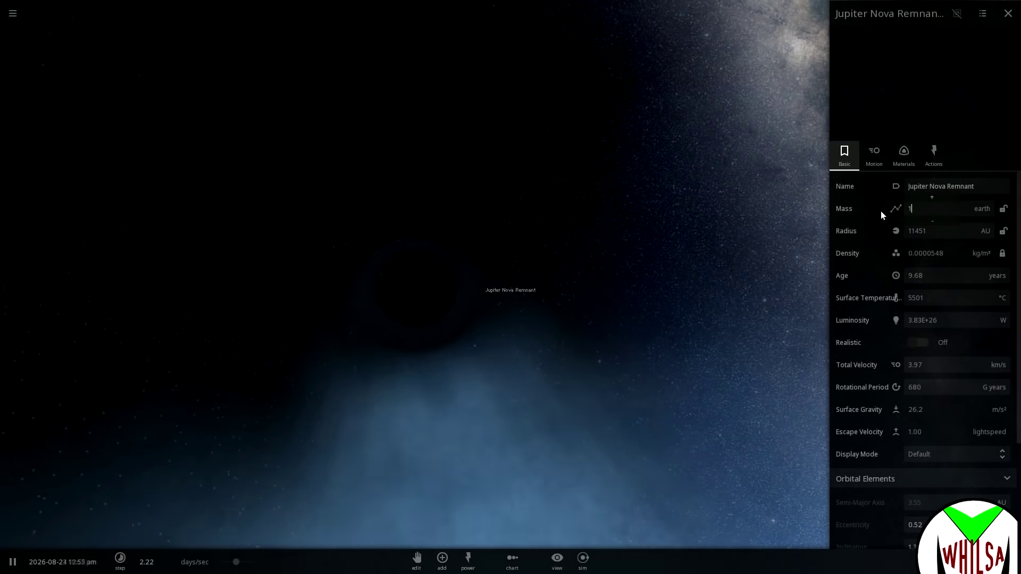
key(Return)
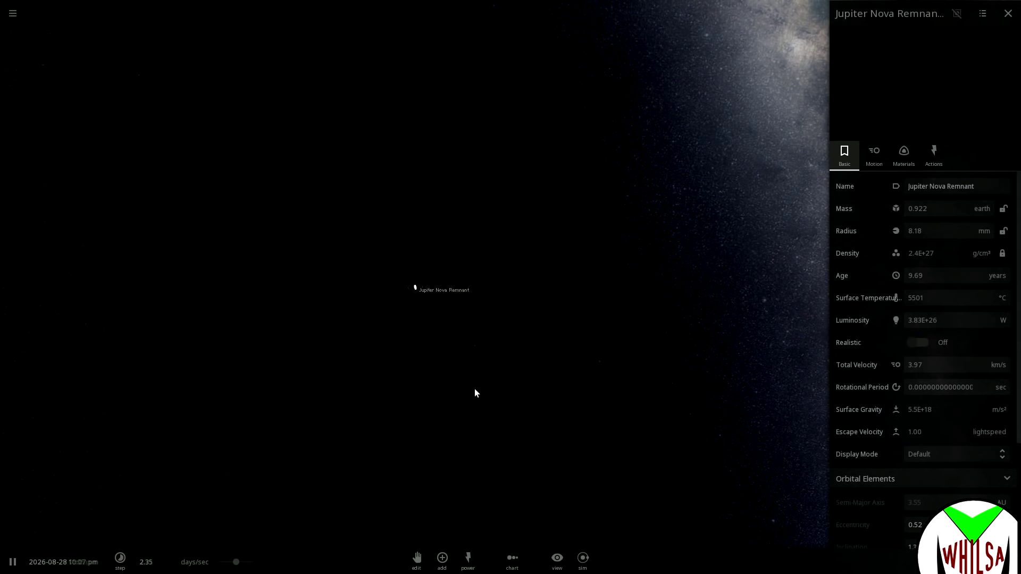